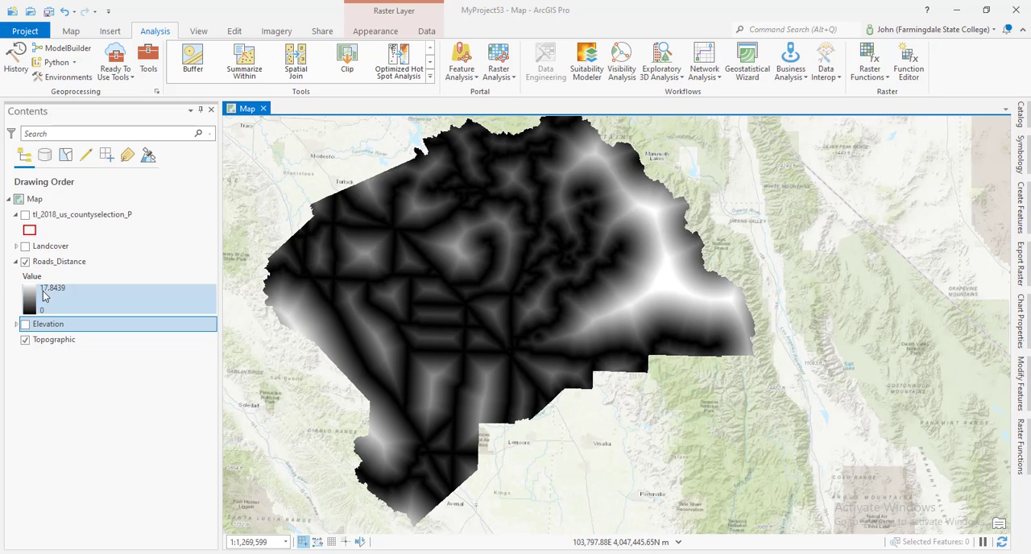
Hide the Roads_Distance layer, show the Elevation layer instead and expand its legend
{"action": "left_click", "coordinate": [25, 262]}
{"action": "left_click", "coordinate": [25, 323]}
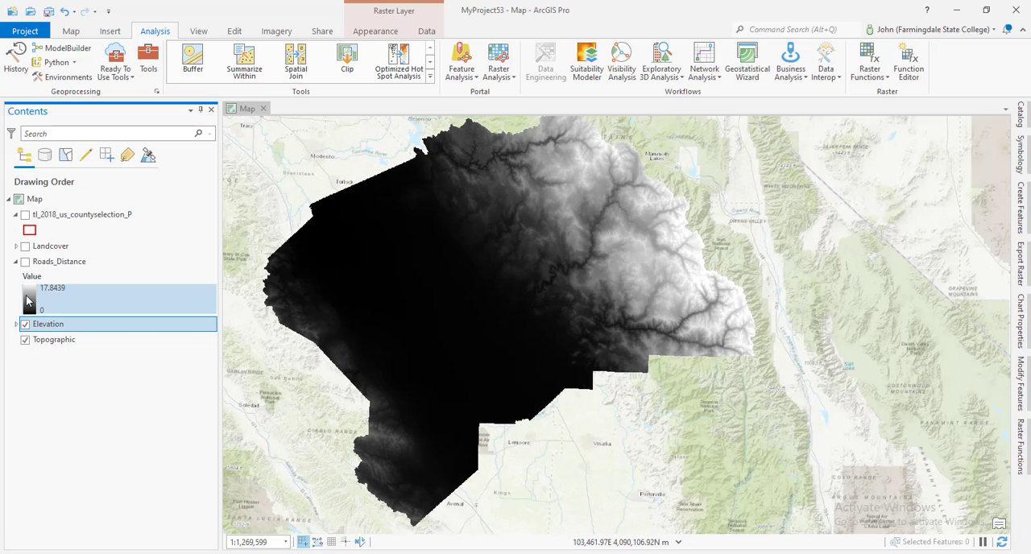
{"action": "left_click", "coordinate": [15, 324]}
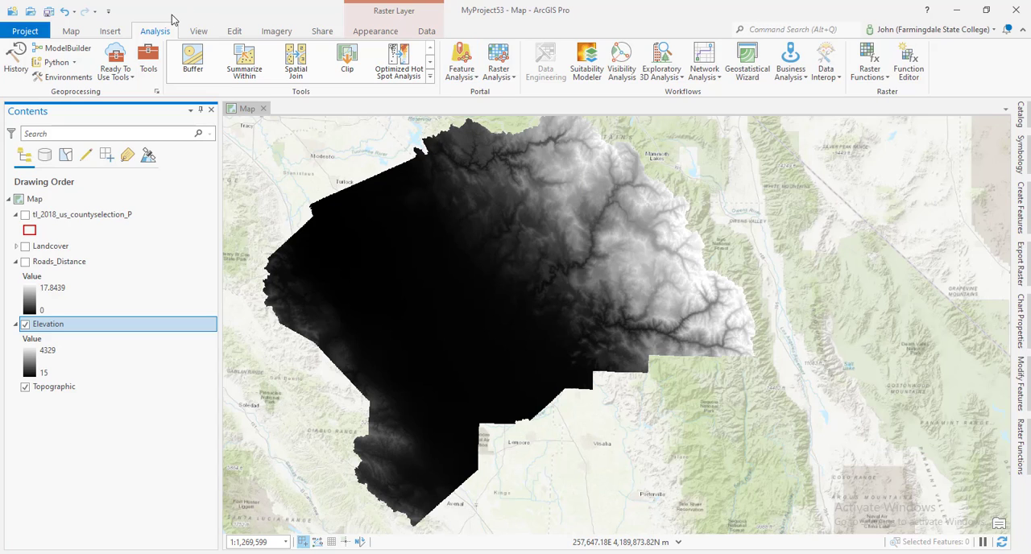
Find the Fuzzy Membership geoprocessing tool and set Roads_Distance as its input raster
{"action": "left_click", "coordinate": [150, 62]}
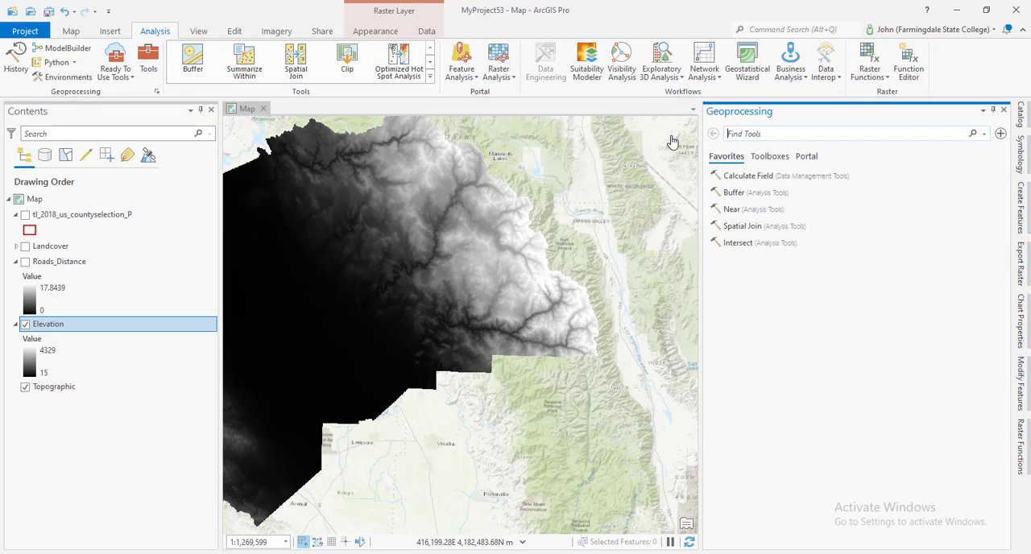
{"action": "type", "text": "fuzzy"}
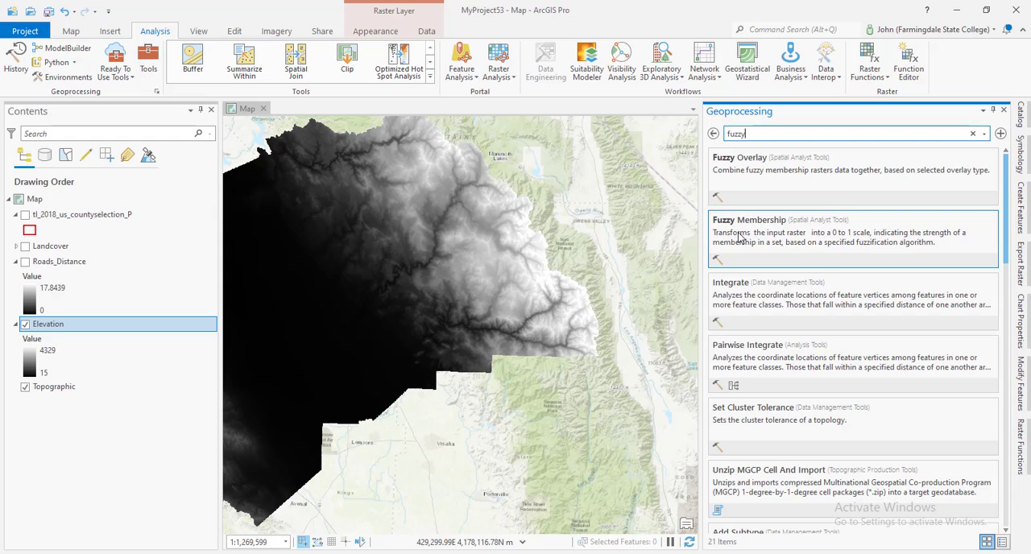
{"action": "left_click", "coordinate": [739, 235]}
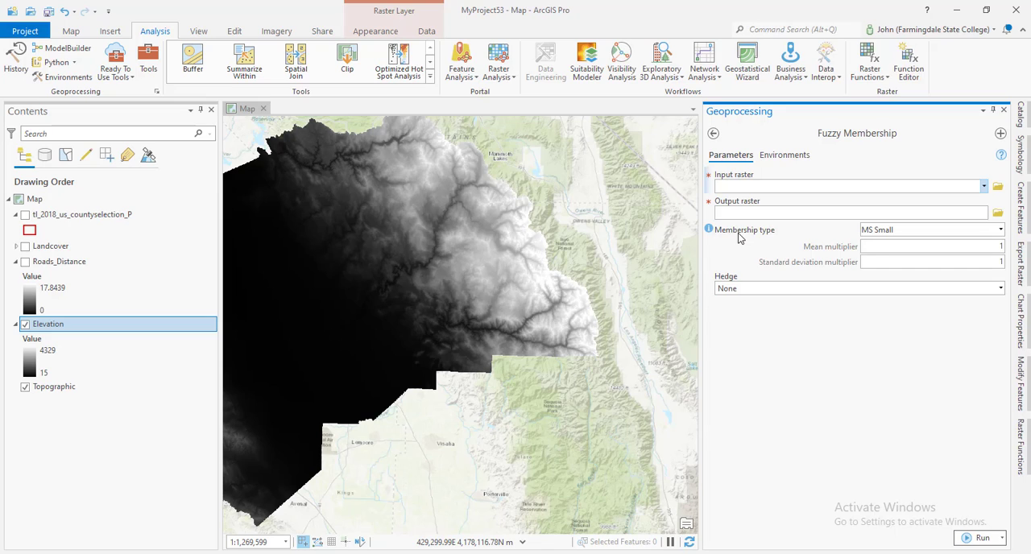
{"action": "left_click", "coordinate": [984, 187]}
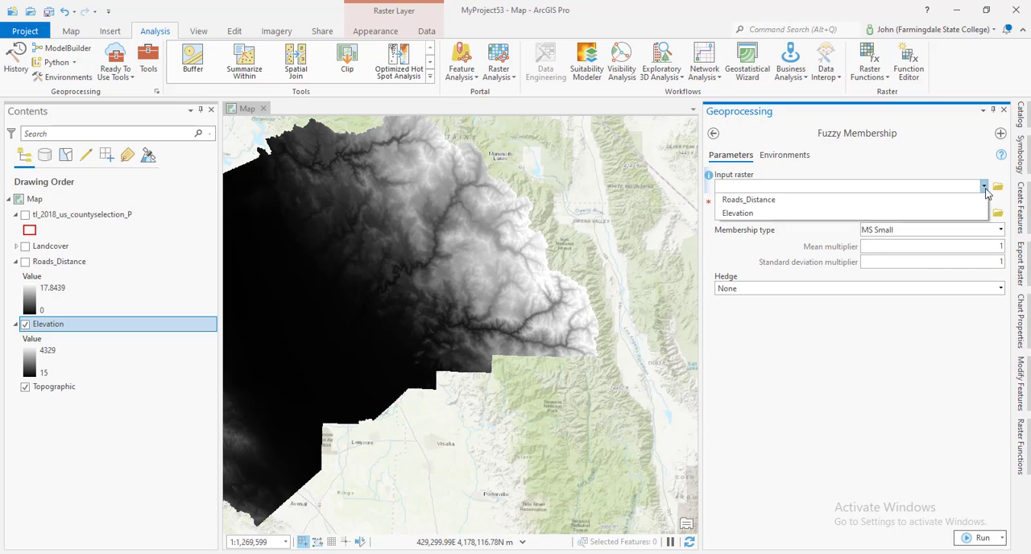
{"action": "left_click", "coordinate": [962, 216]}
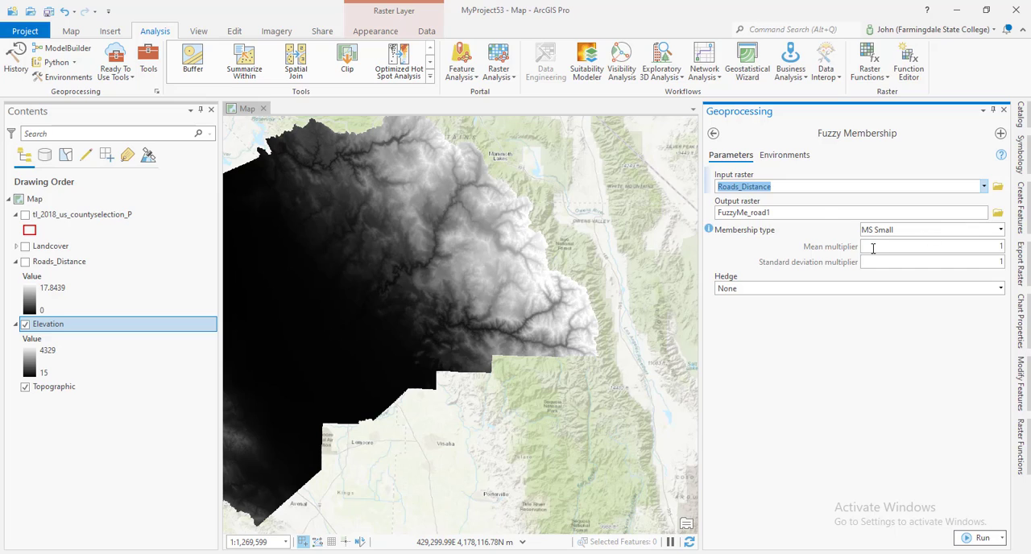
Name the Fuzzy Membership output raster Roads_Fuzzy_Default in the project geodatabase
{"action": "left_click", "coordinate": [820, 214]}
{"action": "left_click_drag", "start_coordinate": [934, 216], "coordinate": [1020, 219]}
{"action": "type", "text": "Roads_"}
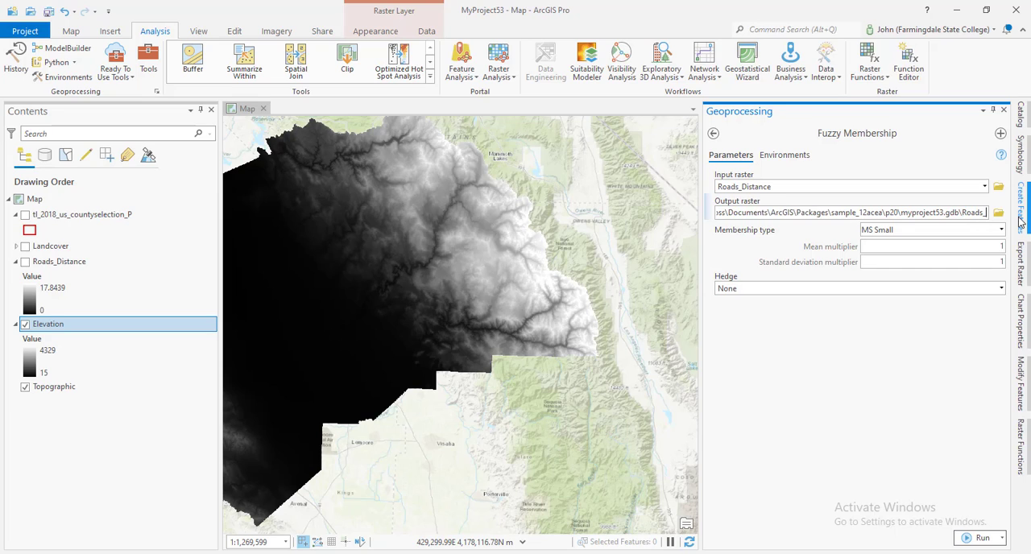
{"action": "type", "text": "F"}
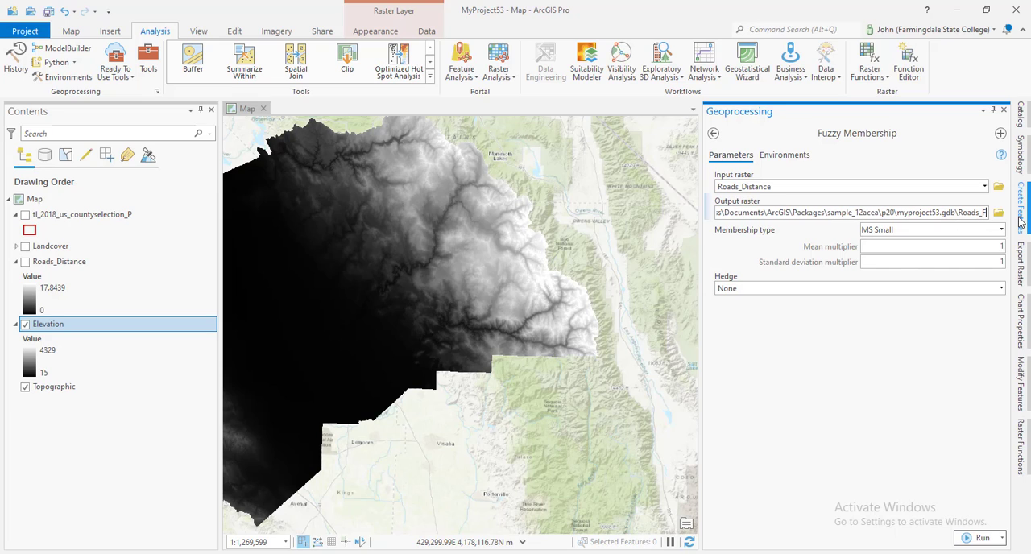
{"action": "type", "text": "y"}
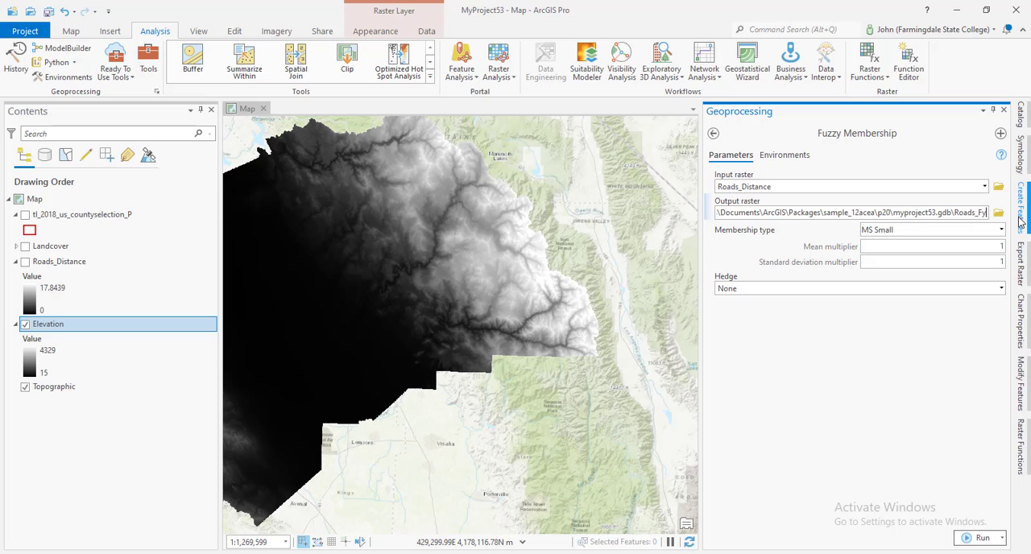
{"action": "type", "text": "zz"}
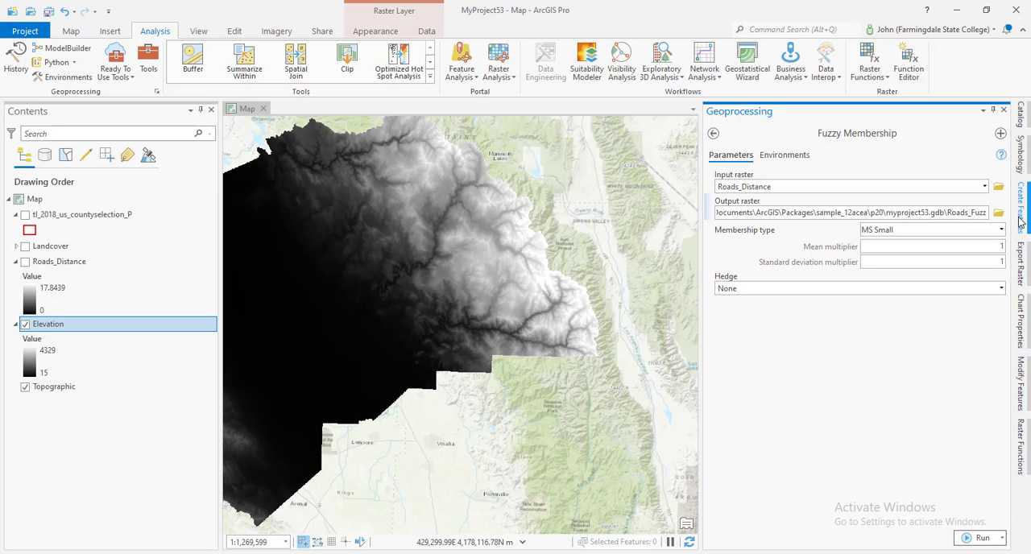
{"action": "type", "text": "y_Defaul"}
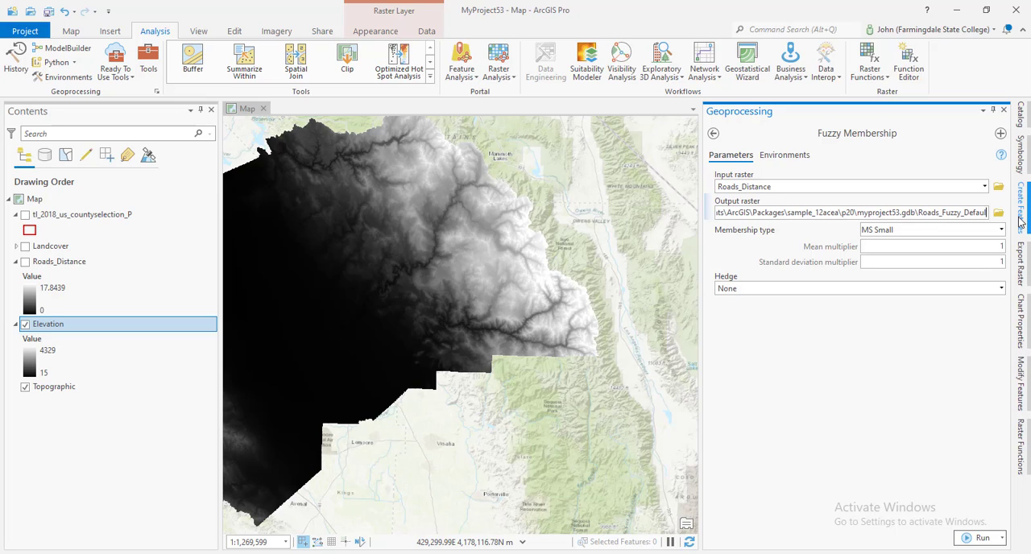
{"action": "type", "text": "t"}
{"action": "left_click", "coordinate": [844, 358]}
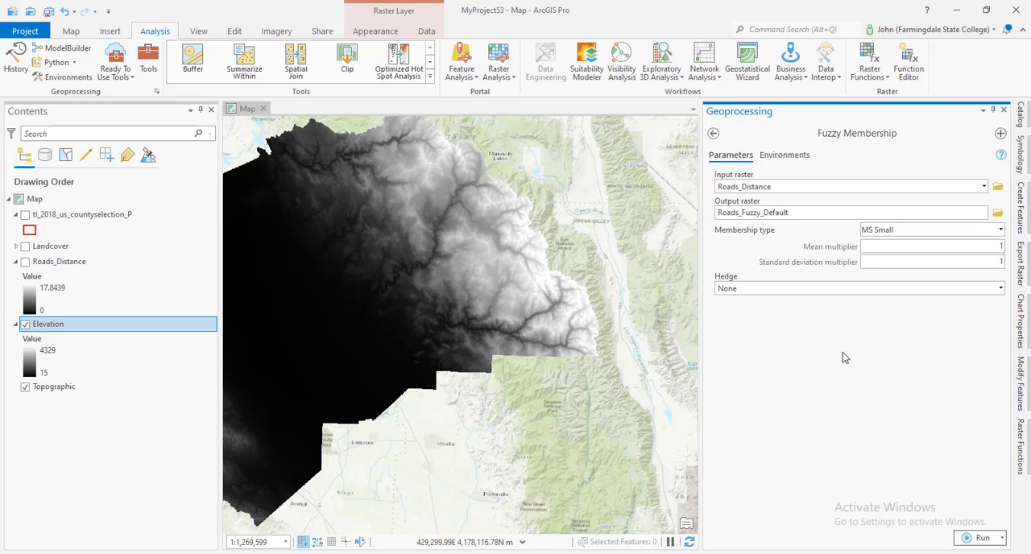
Set the fuzzy membership type for the roads distance raster to Large
{"action": "left_click", "coordinate": [1000, 229]}
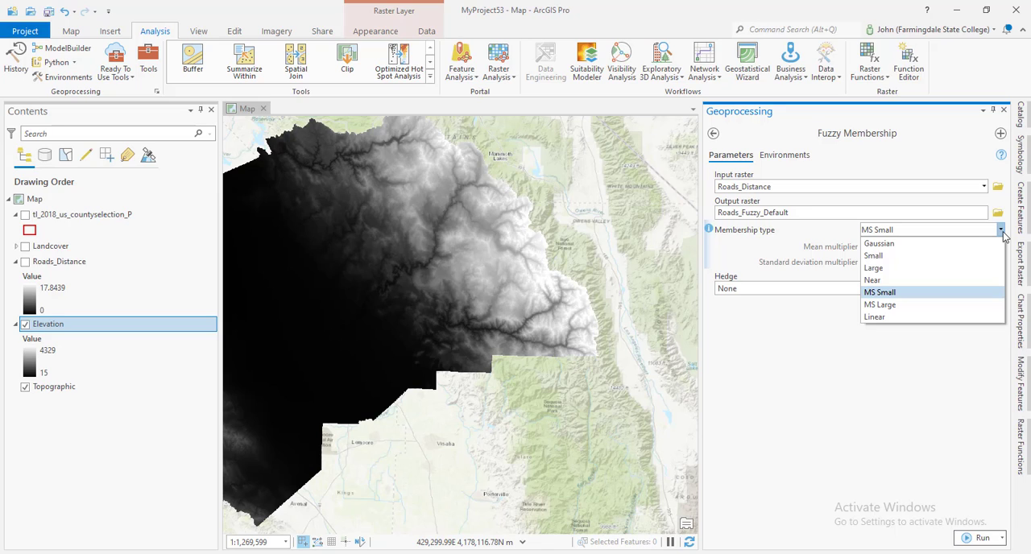
{"action": "left_click", "coordinate": [901, 305]}
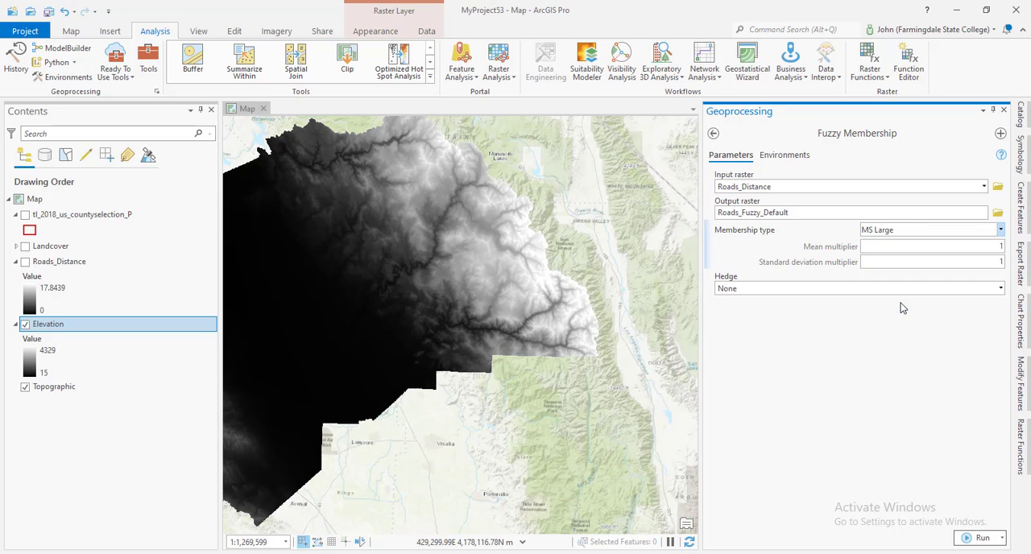
{"action": "left_click", "coordinate": [1000, 230]}
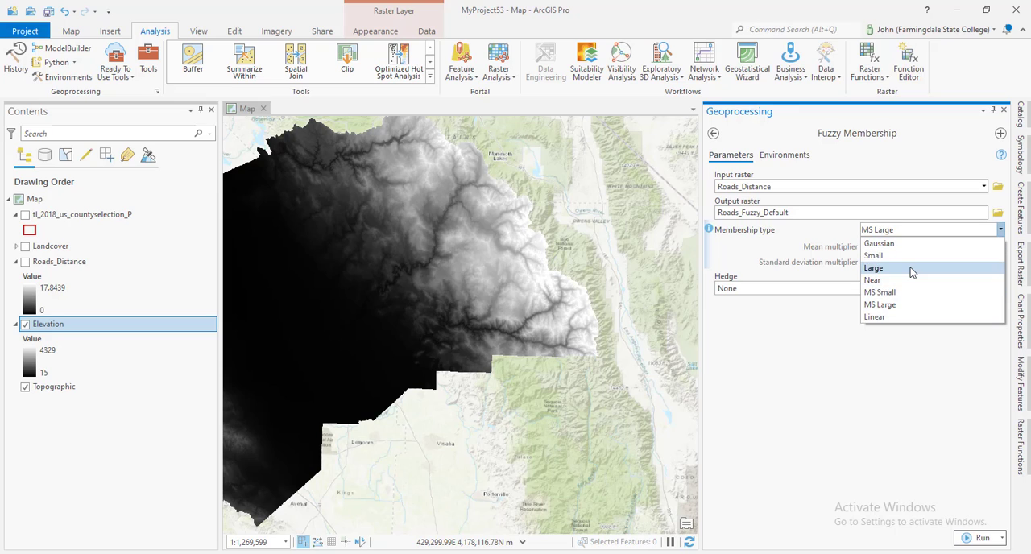
{"action": "left_click", "coordinate": [912, 273]}
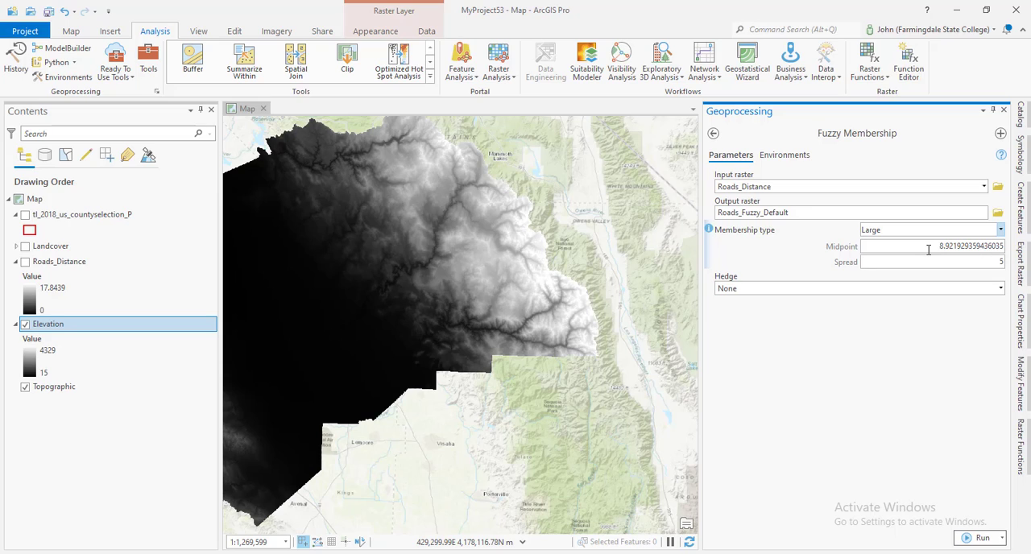
Set the midpoint to 3, run Fuzzy Membership, and inspect the resulting raster on the map
{"action": "left_click_drag", "start_coordinate": [943, 246], "coordinate": [1008, 247]}
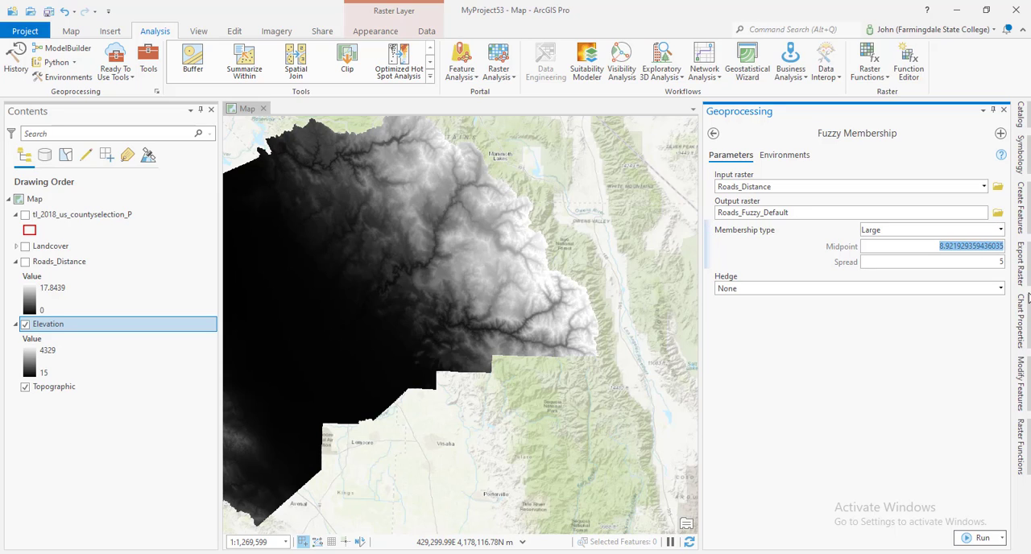
{"action": "type", "text": "3"}
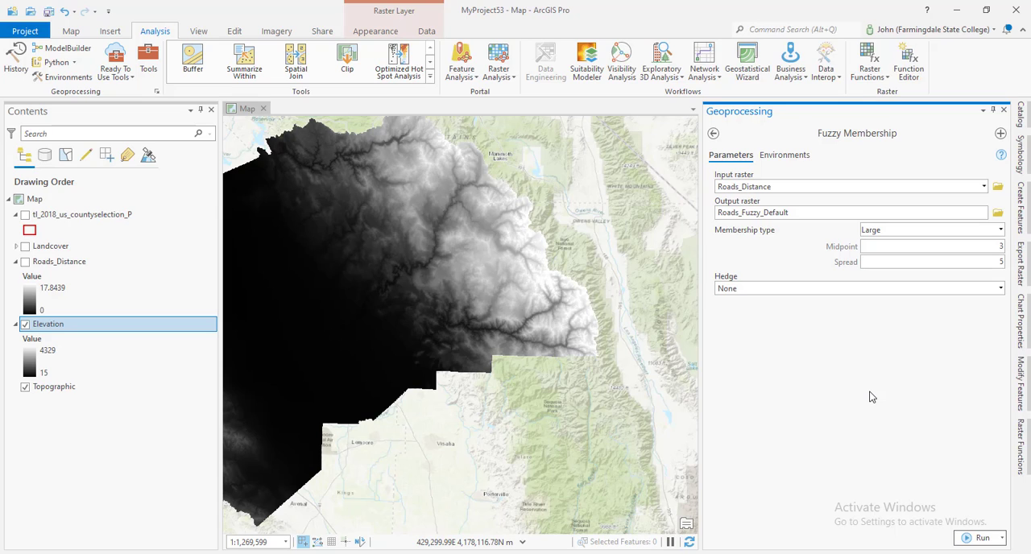
{"action": "left_click", "coordinate": [971, 539]}
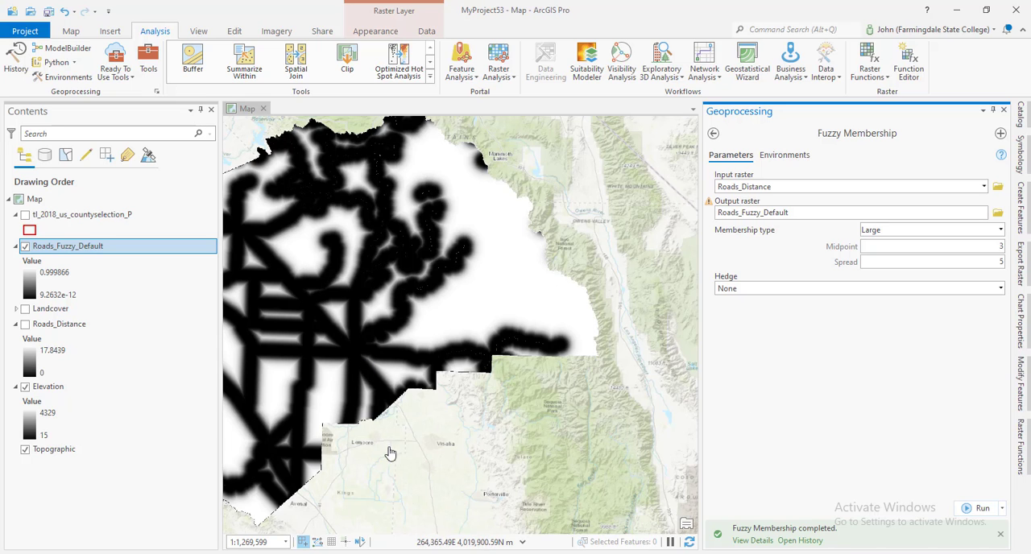
{"action": "left_click_drag", "start_coordinate": [436, 427], "coordinate": [502, 442]}
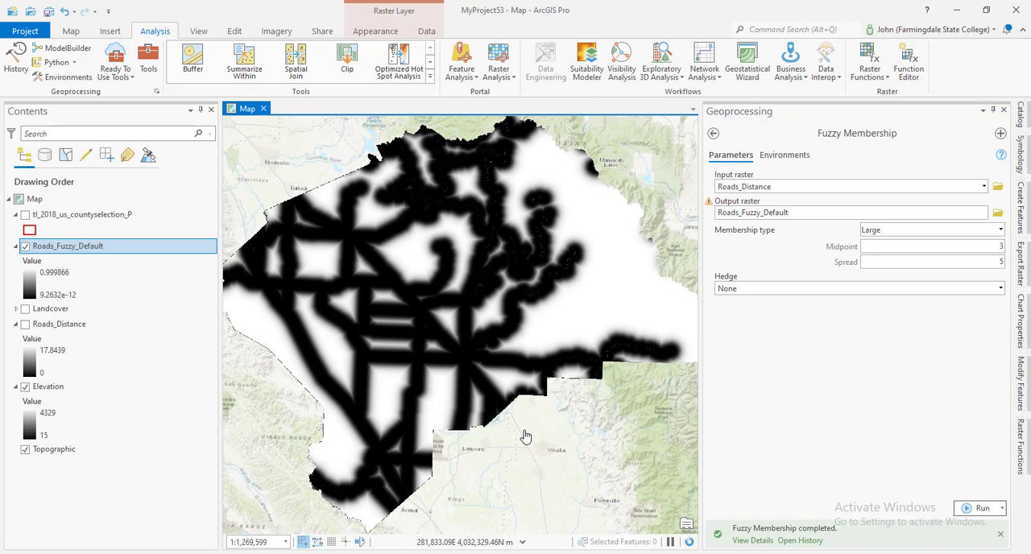
{"action": "scroll", "coordinate": [524, 432], "scroll_direction": "down", "scroll_amount": 2}
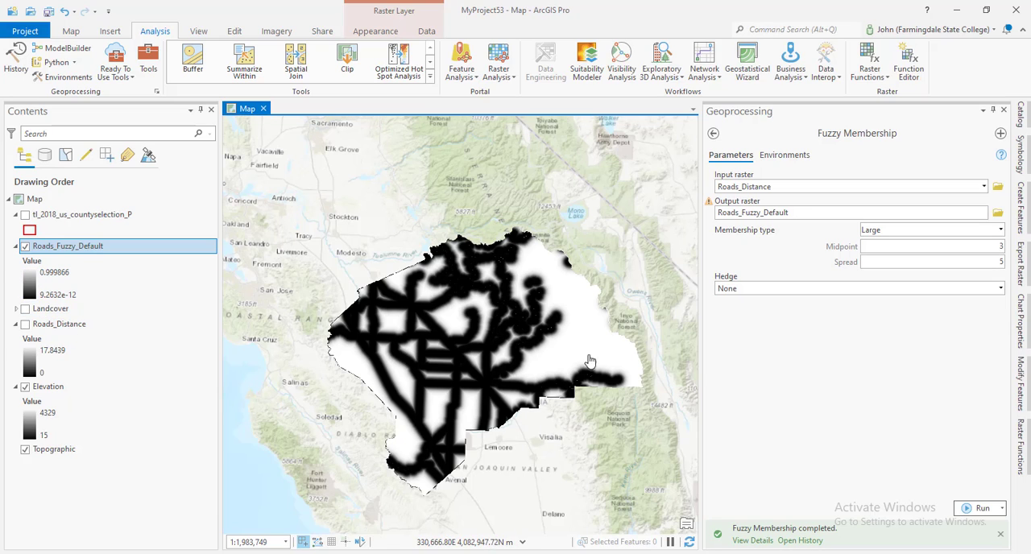
{"action": "scroll", "coordinate": [568, 346], "scroll_direction": "up", "scroll_amount": 1}
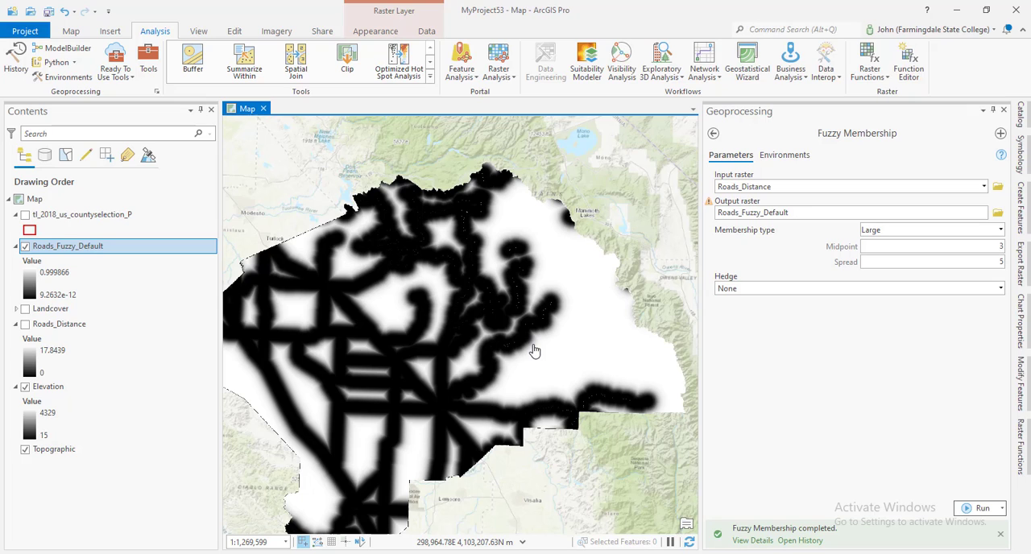
Change the output raster name to Roads_Fuzzy_Low_Spread for a second Fuzzy Membership run
{"action": "left_click", "coordinate": [867, 210]}
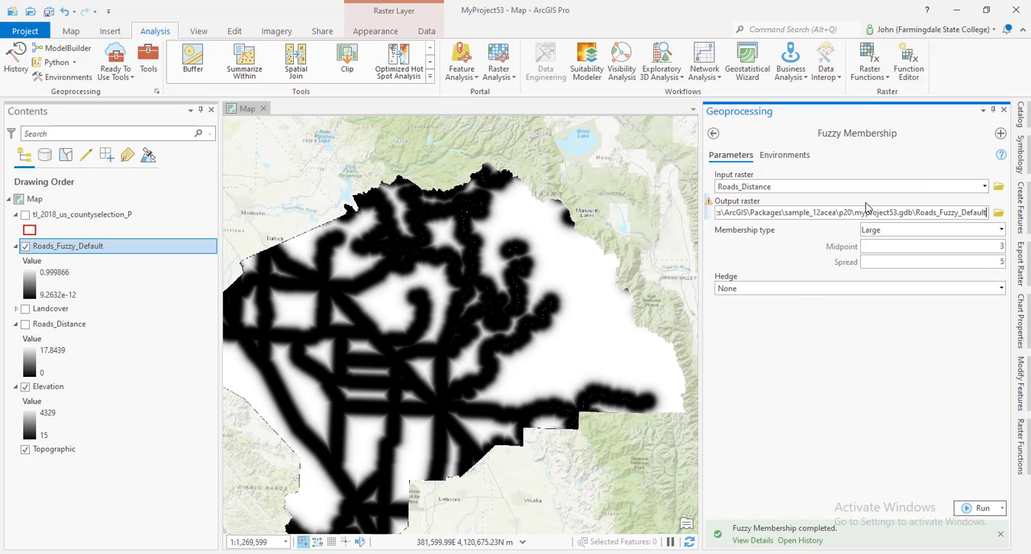
{"action": "key", "text": "BackSpace"}
{"action": "key", "text": "BackSpace"}
{"action": "key", "text": "BackSpace"}
{"action": "key", "text": "BackSpace"}
{"action": "key", "text": "BackSpace"}
{"action": "key", "text": "BackSpace"}
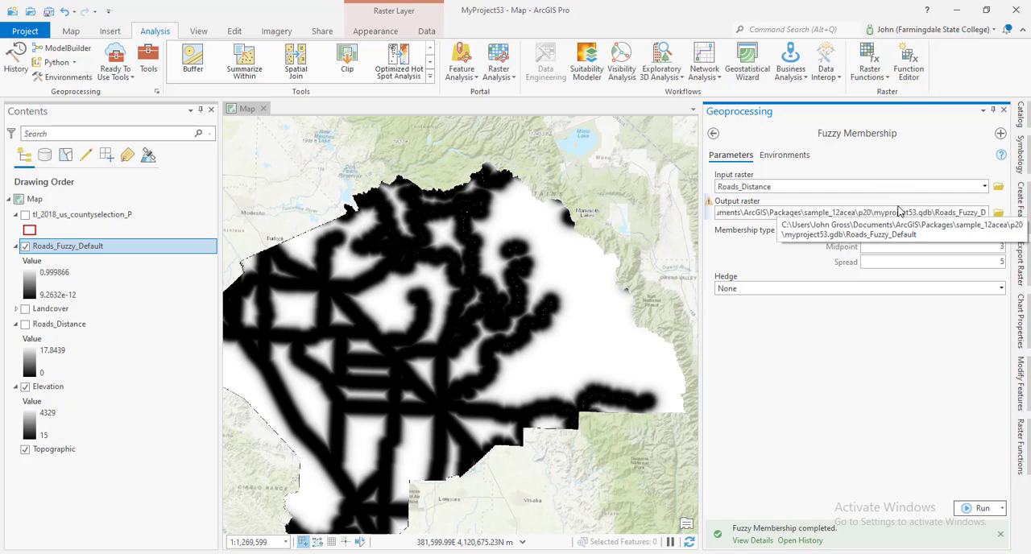
{"action": "key", "text": "BackSpace"}
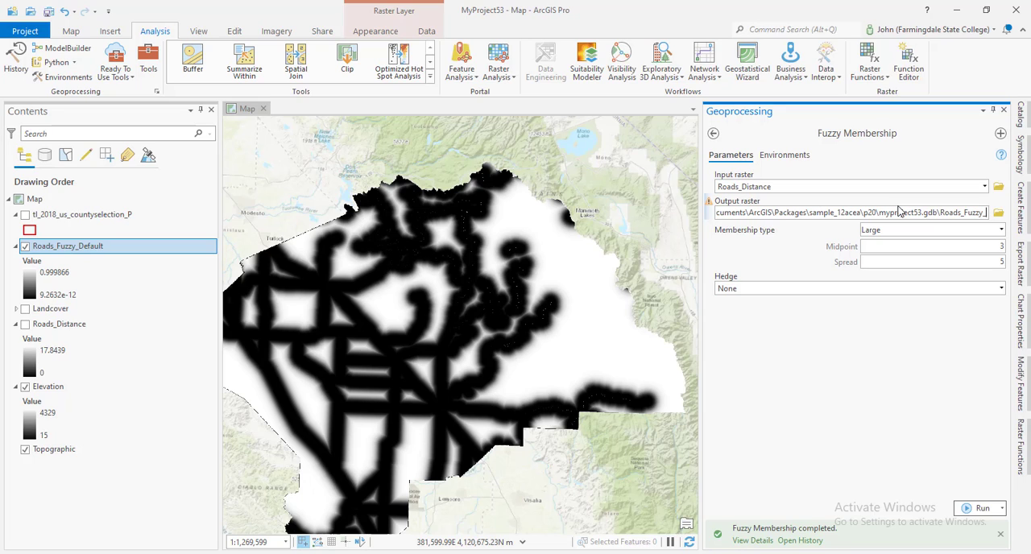
{"action": "type", "text": "Low_Spread"}
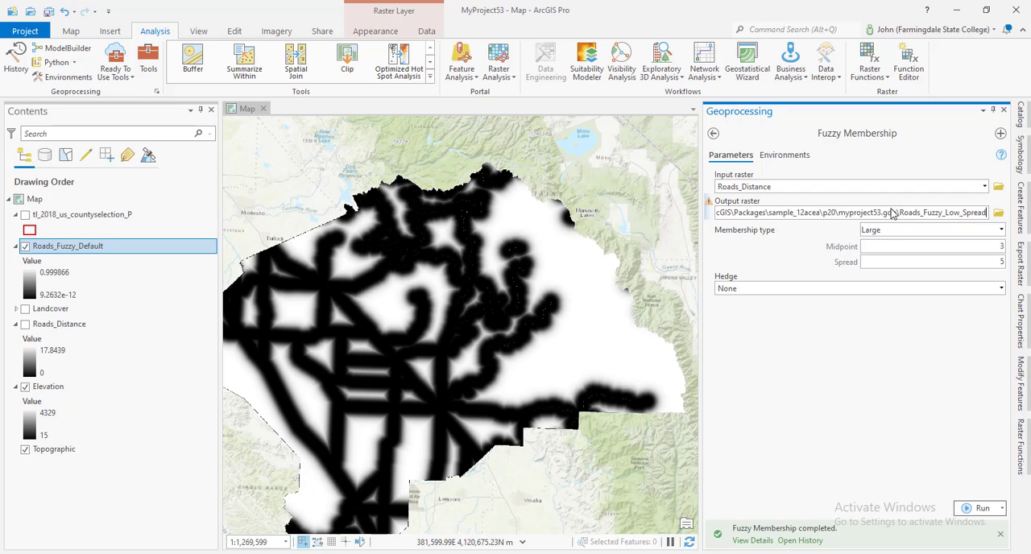
Set the spread to 1 and run Fuzzy Membership again on Roads_Distance
{"action": "left_click", "coordinate": [989, 260]}
{"action": "double_click", "coordinate": [990, 259]}
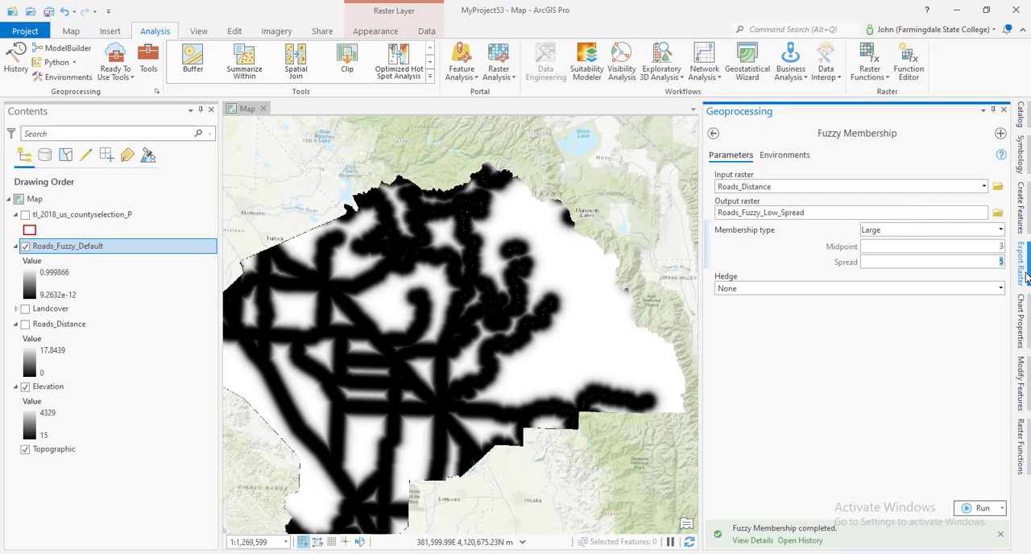
{"action": "type", "text": "1"}
{"action": "left_click", "coordinate": [970, 369]}
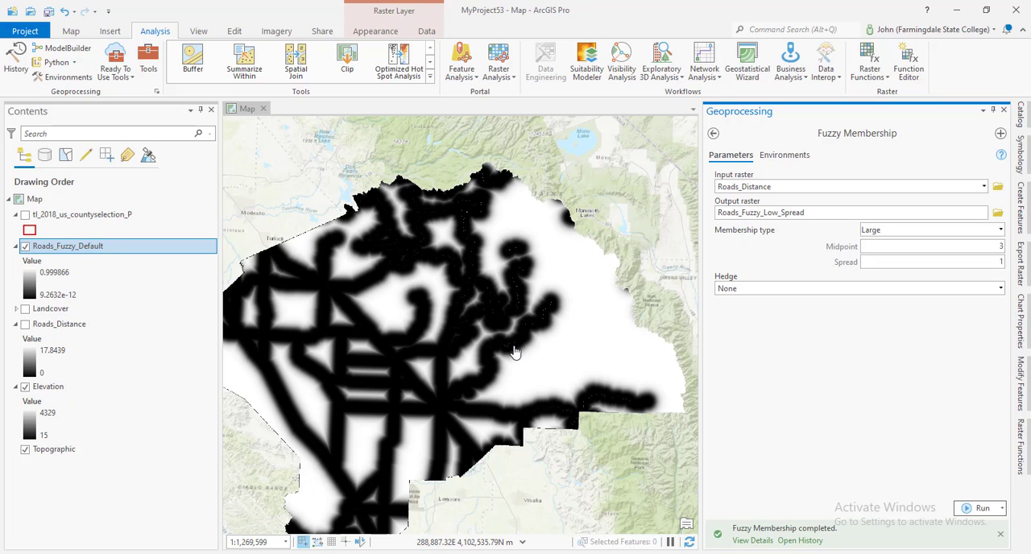
{"action": "left_click", "coordinate": [979, 509]}
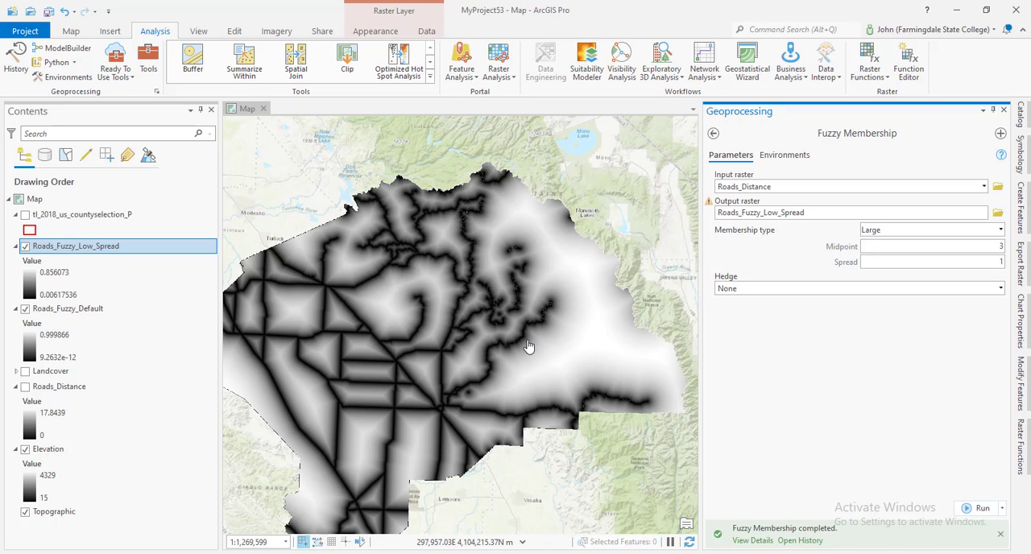
Inspect the low-spread raster around the roads and hide the Roads_Fuzzy_Default layer
{"action": "scroll", "coordinate": [531, 338], "scroll_direction": "up", "scroll_amount": 5}
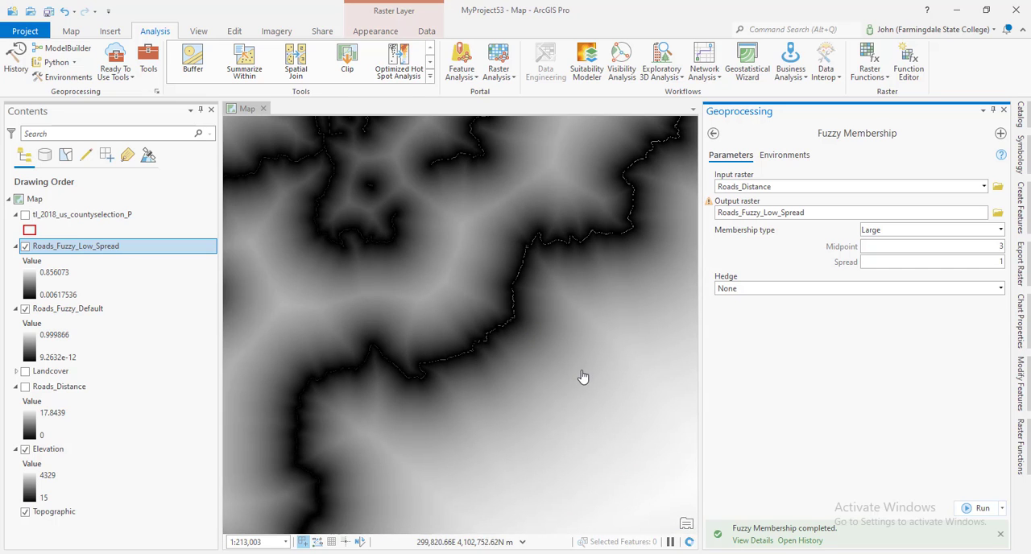
{"action": "left_click_drag", "start_coordinate": [543, 328], "coordinate": [417, 290]}
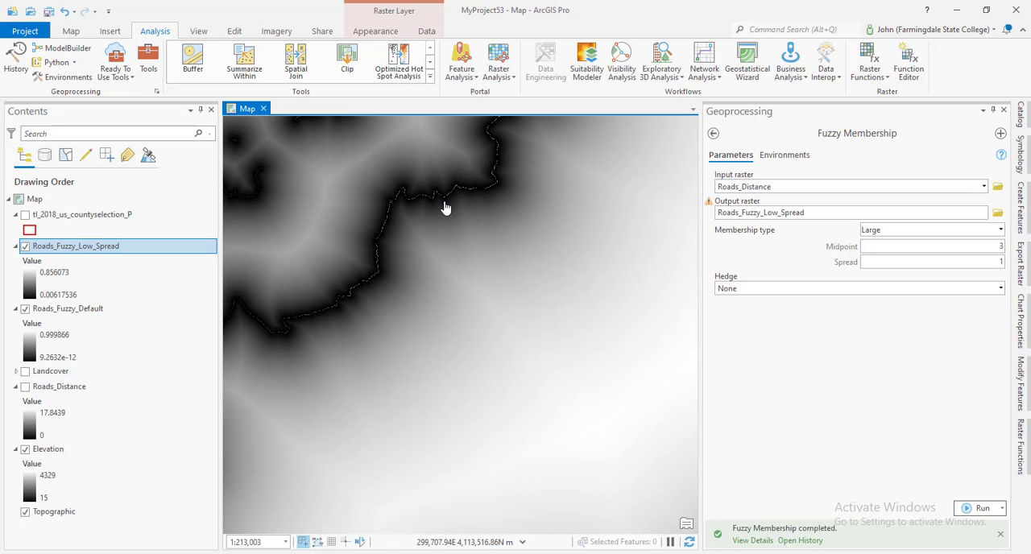
{"action": "scroll", "coordinate": [451, 206], "scroll_direction": "down", "scroll_amount": 5}
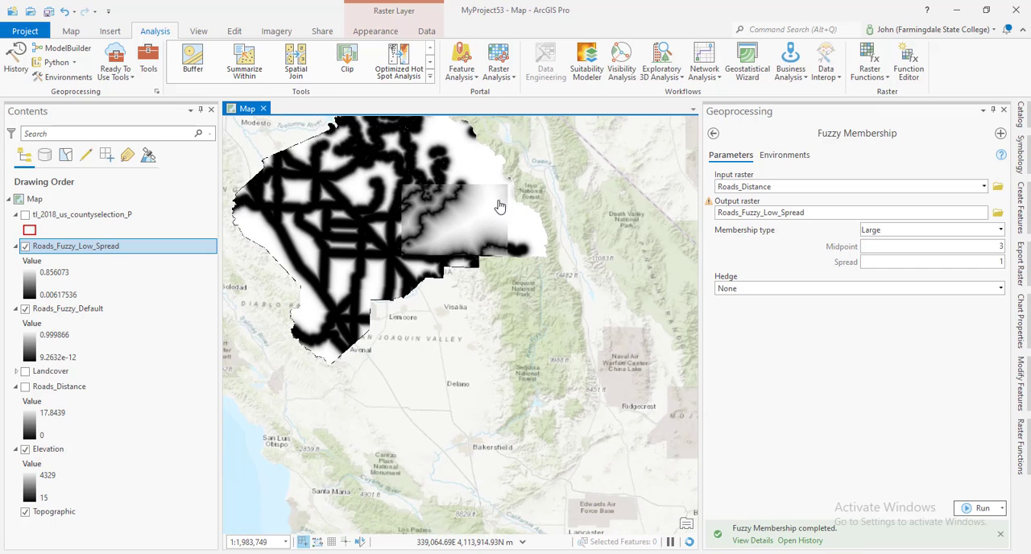
{"action": "scroll", "coordinate": [498, 208], "scroll_direction": "up", "scroll_amount": 2}
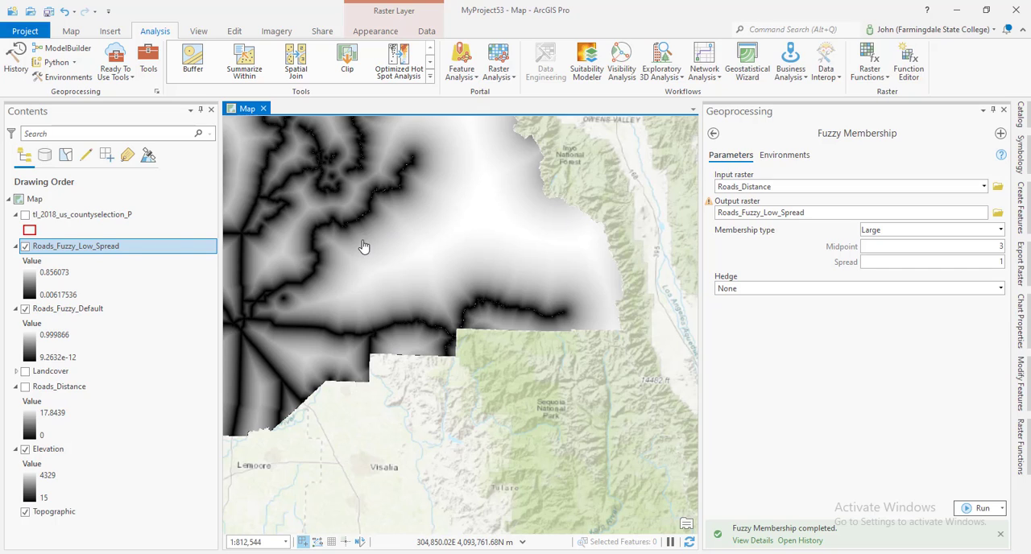
{"action": "left_click", "coordinate": [28, 310]}
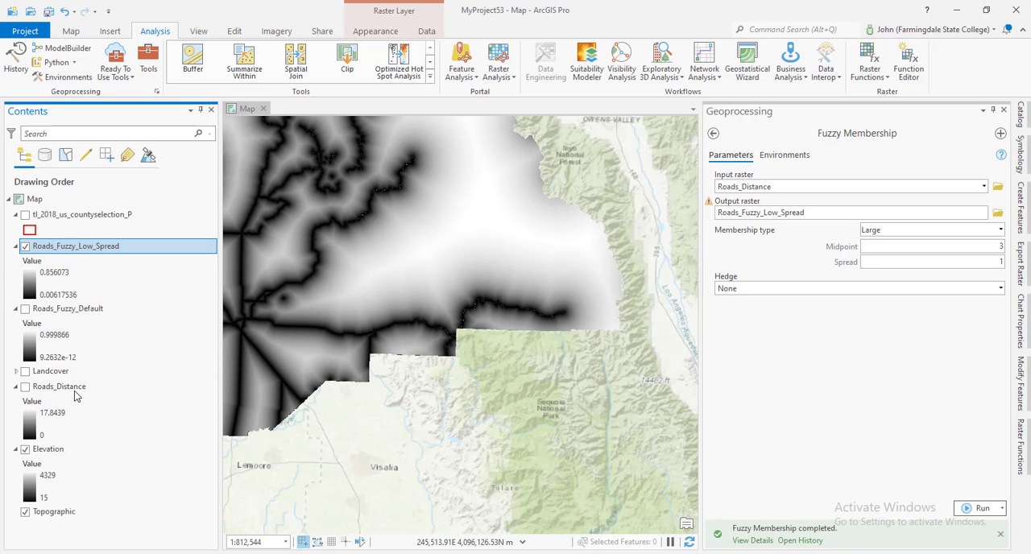
Remove the Roads_Fuzzy_Default layer from the map and hide Roads_Fuzzy_Low_Spread to show the full Elevation raster
{"action": "right_click", "coordinate": [40, 310]}
{"action": "left_click", "coordinate": [77, 25]}
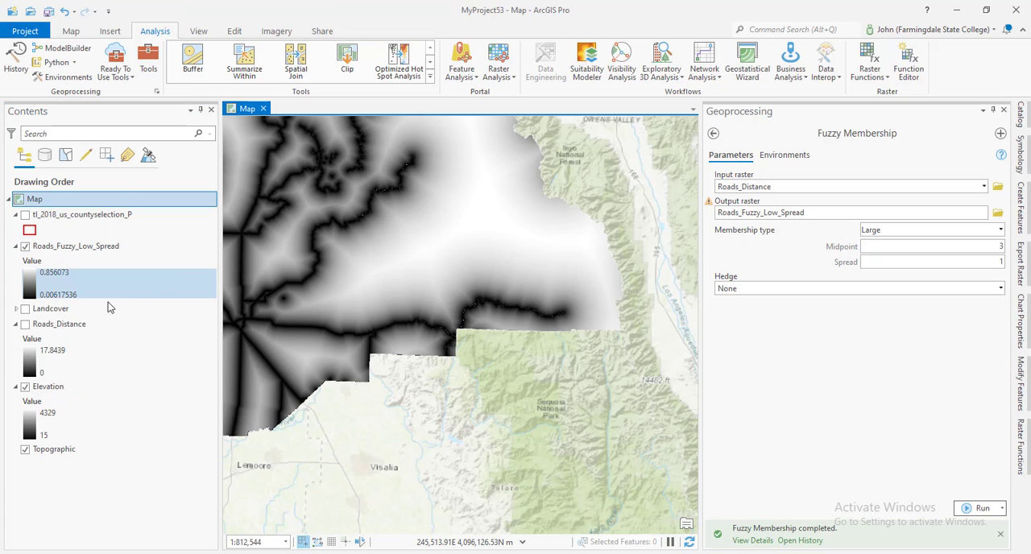
{"action": "left_click", "coordinate": [25, 245]}
{"action": "left_click_drag", "start_coordinate": [299, 334], "coordinate": [482, 348]}
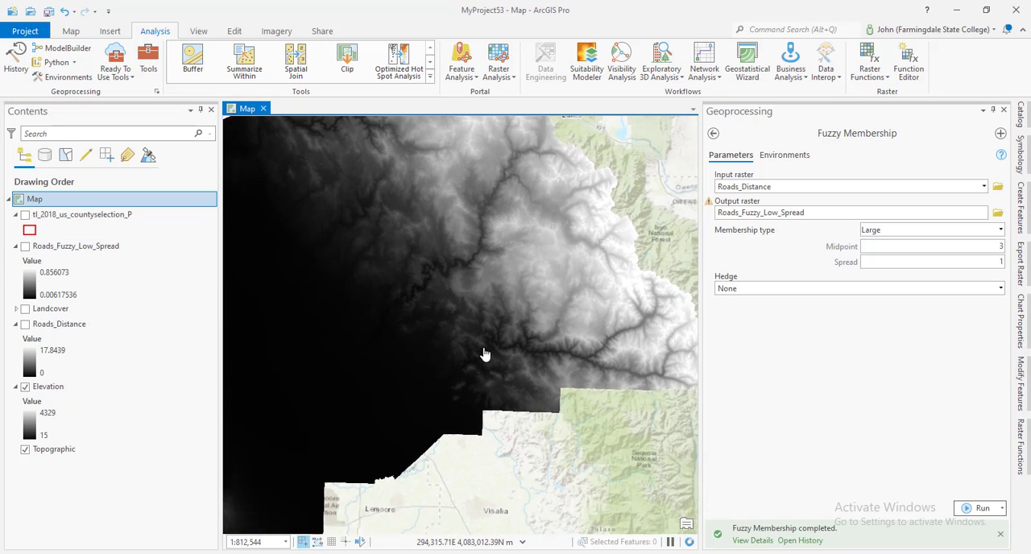
{"action": "scroll", "coordinate": [482, 348], "scroll_direction": "down", "scroll_amount": 2}
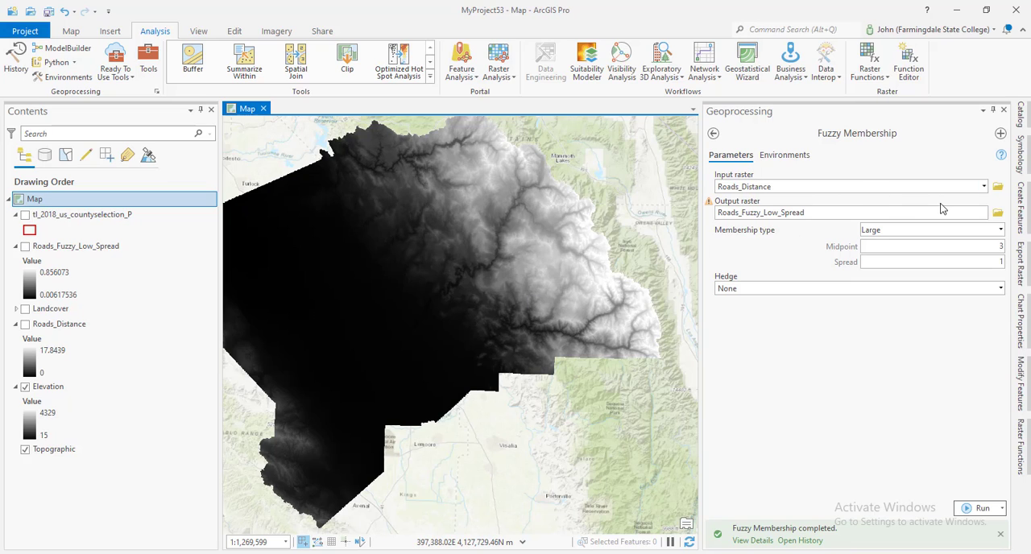
Set the Fuzzy Membership input raster to Elevation and the membership type to MS Large
{"action": "left_click", "coordinate": [983, 187]}
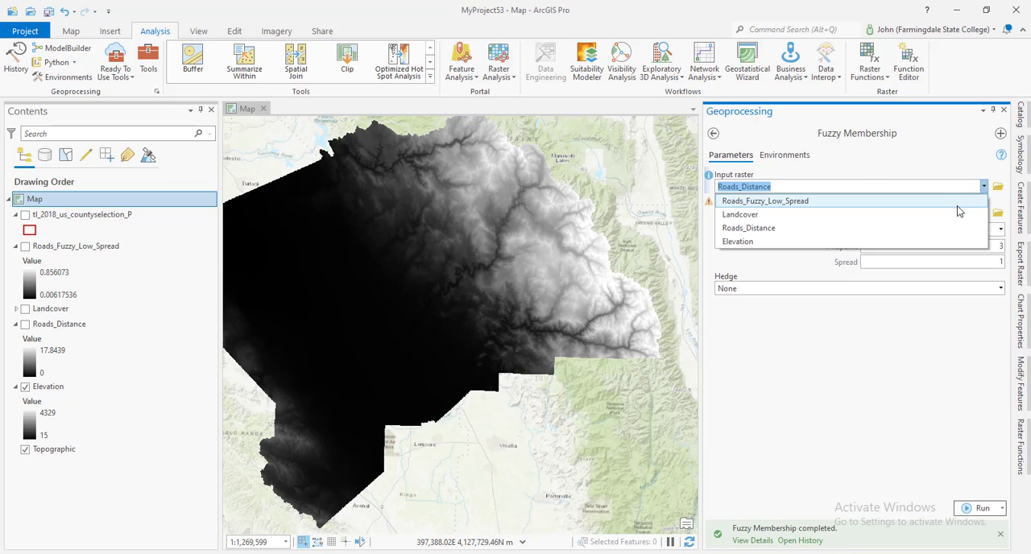
{"action": "left_click", "coordinate": [951, 232]}
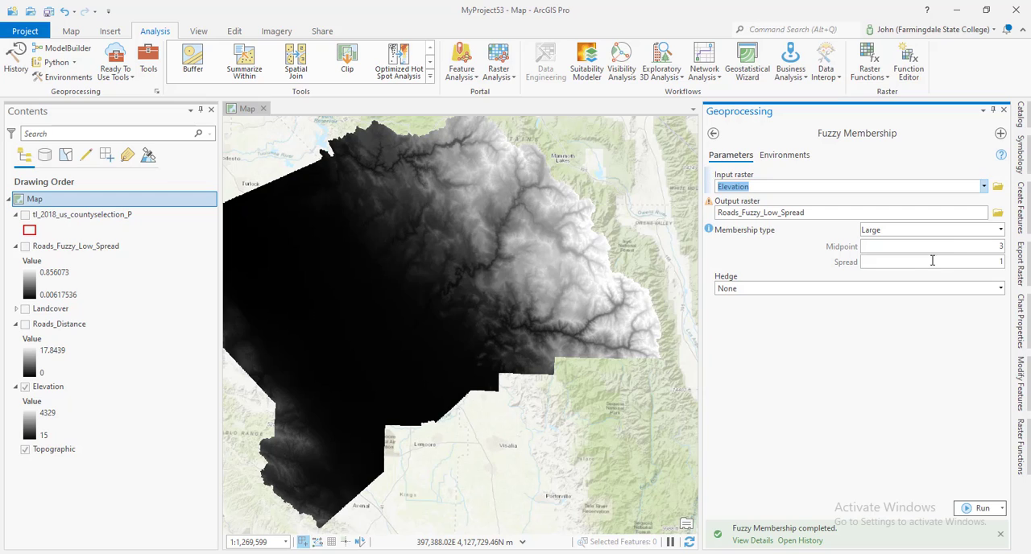
{"action": "left_click", "coordinate": [1001, 230]}
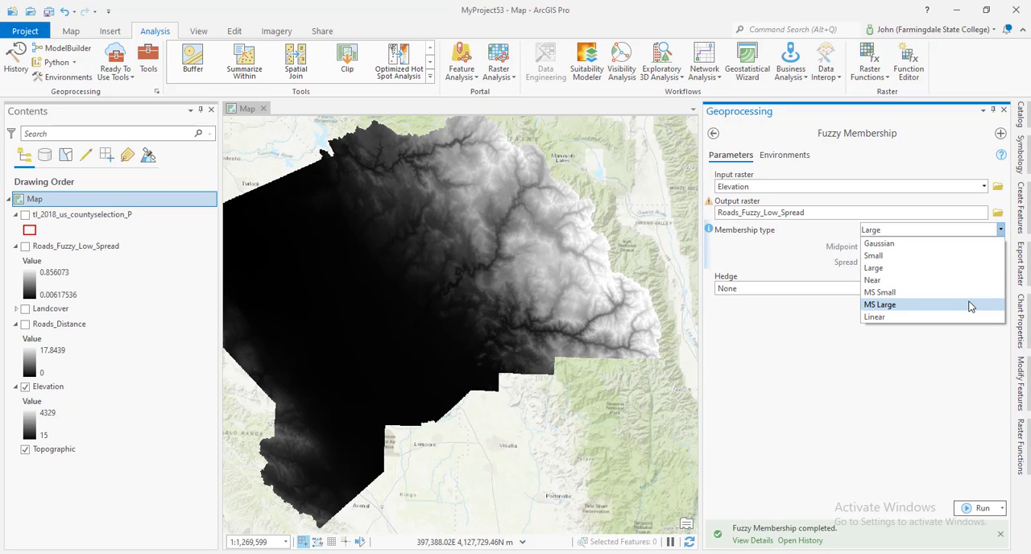
{"action": "left_click", "coordinate": [970, 306]}
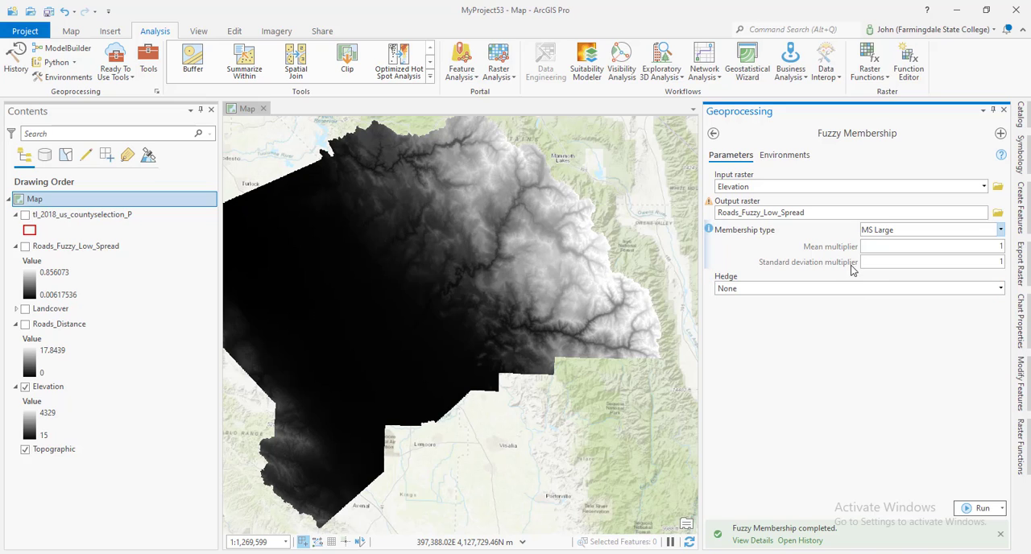
Name the output raster Elevation_Fuzzy_Default and run Fuzzy Membership on the Elevation raster
{"action": "left_click_drag", "start_coordinate": [862, 211], "coordinate": [901, 214]}
{"action": "left_click", "coordinate": [947, 214]}
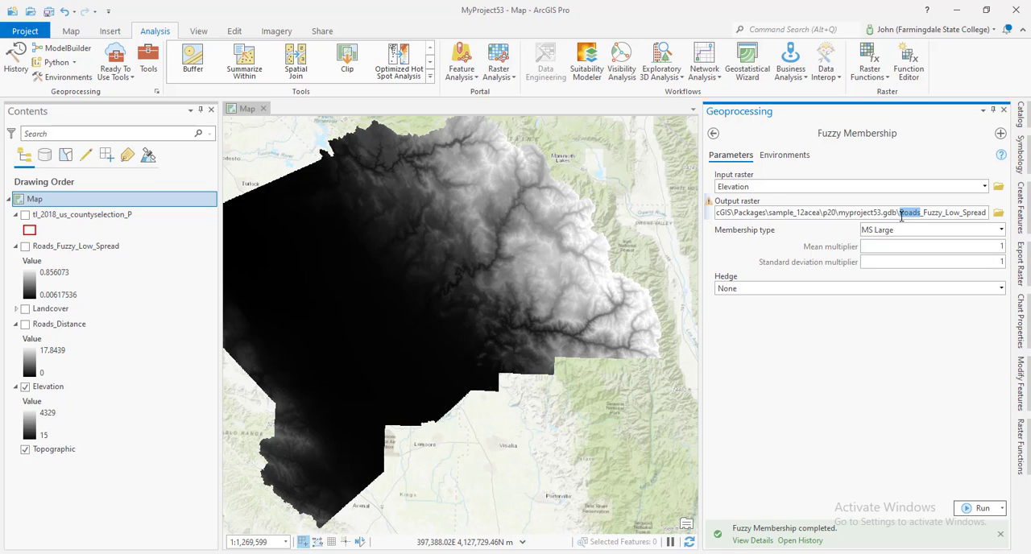
{"action": "type", "text": "Elevation"}
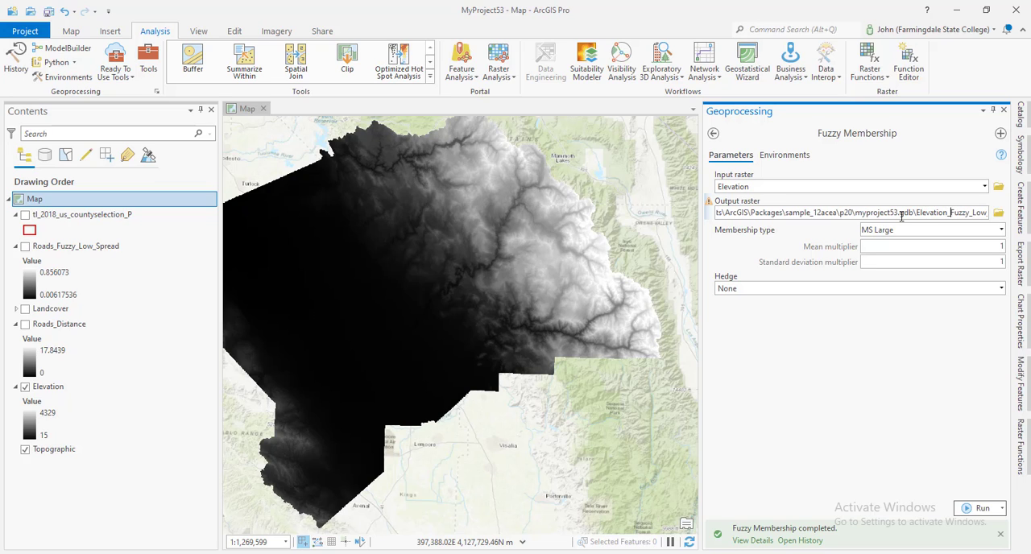
{"action": "key", "text": "Right"}
{"action": "key", "text": "Right"}
{"action": "key", "text": "Right"}
{"action": "key", "text": "Right"}
{"action": "key", "text": "Right"}
{"action": "key", "text": "Right"}
{"action": "key", "text": "Right"}
{"action": "key", "text": "Right"}
{"action": "key", "text": "Right"}
{"action": "key", "text": "Right"}
{"action": "key", "text": "Left"}
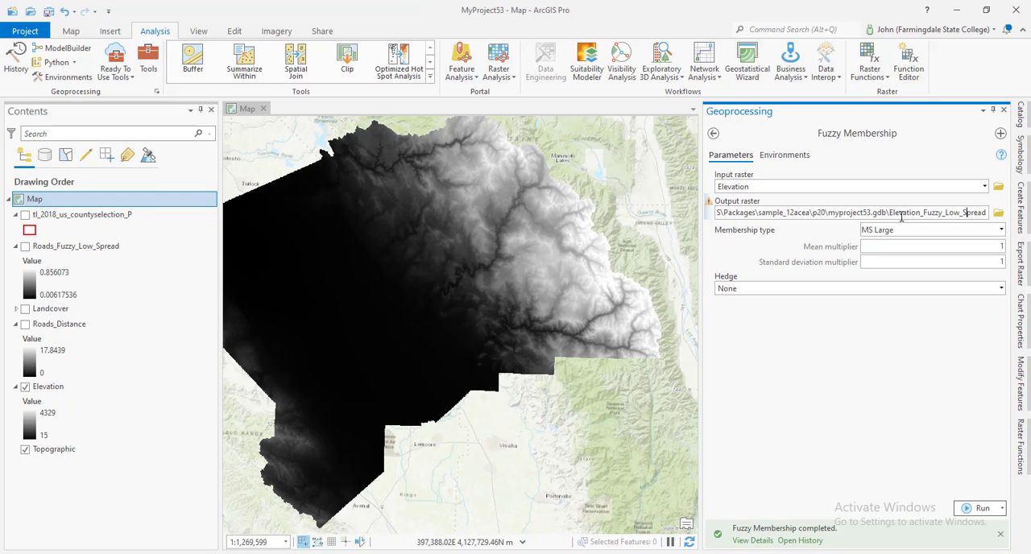
{"action": "key", "text": "BackSpace"}
{"action": "key", "text": "BackSpace"}
{"action": "key", "text": "BackSpace"}
{"action": "key", "text": "BackSpace"}
{"action": "key", "text": "BackSpace"}
{"action": "key", "text": "BackSpace"}
{"action": "key", "text": "BackSpace"}
{"action": "key", "text": "BackSpace"}
{"action": "key", "text": "BackSpace"}
{"action": "key", "text": "BackSpace"}
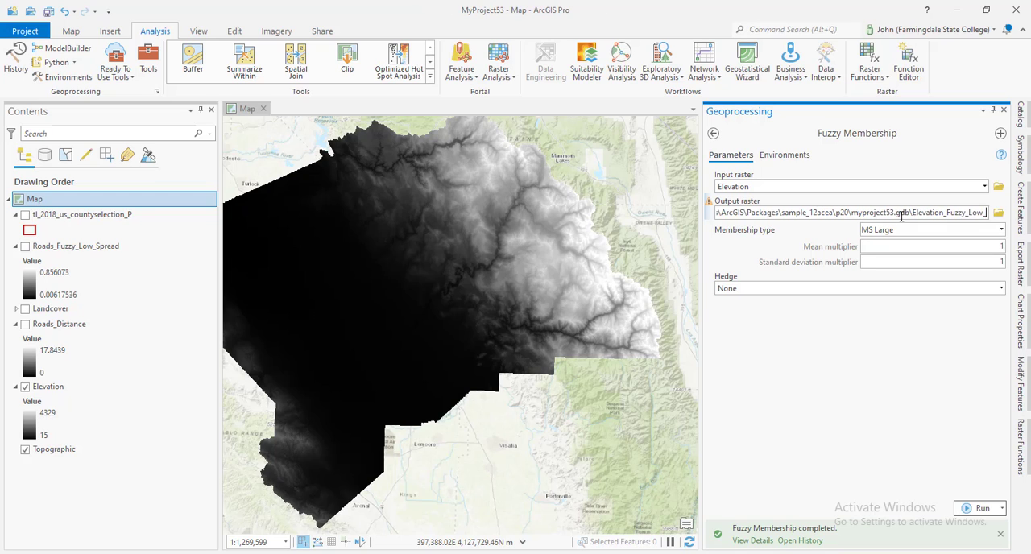
{"action": "type", "text": "Default"}
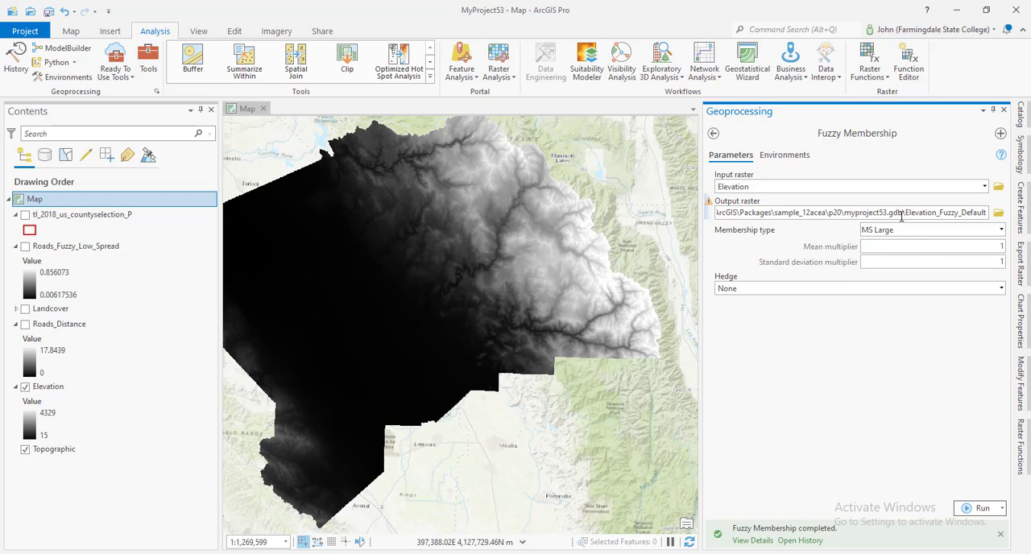
{"action": "left_click", "coordinate": [891, 376]}
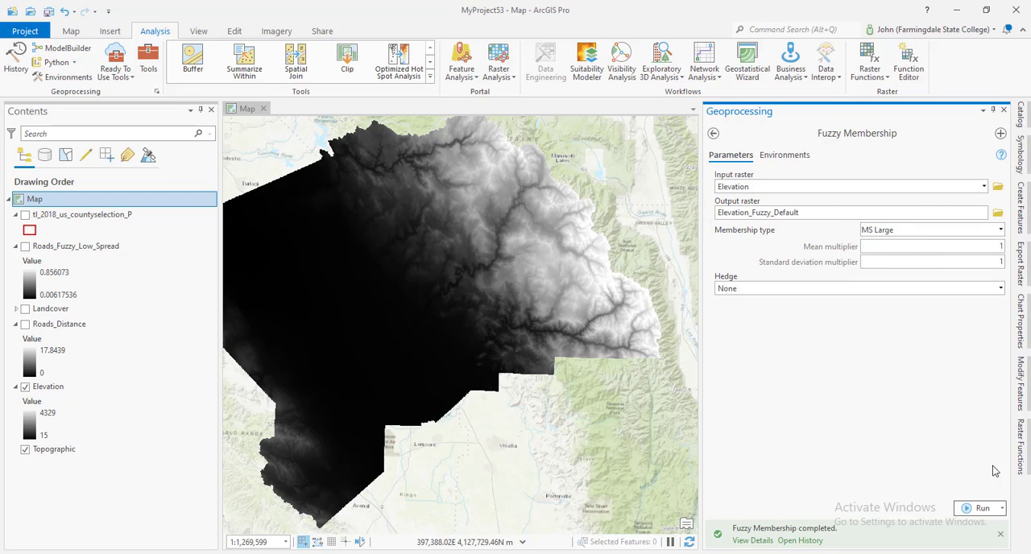
{"action": "left_click", "coordinate": [983, 510]}
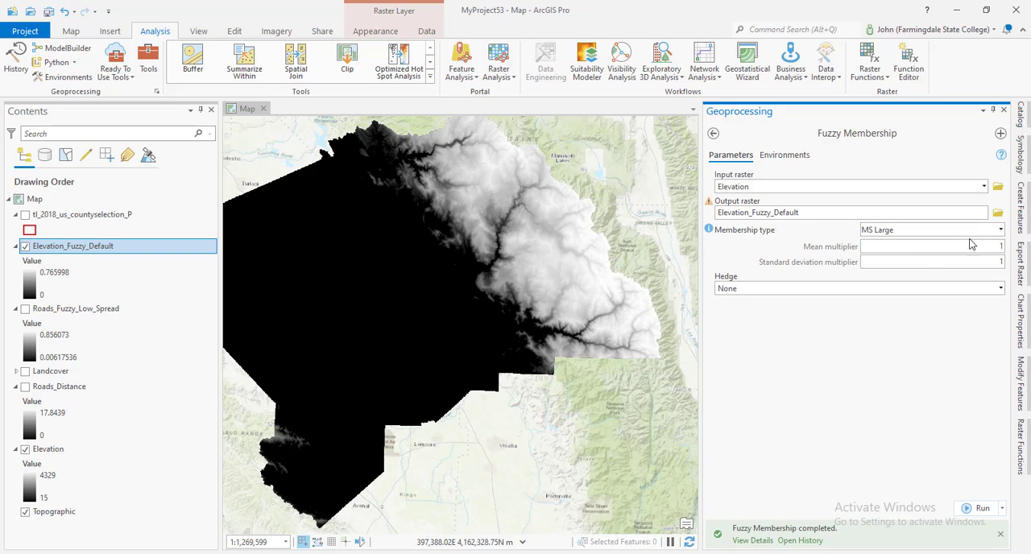
Set the mean multiplier to 0.5 and the standard deviation multiplier to 2, and rerun Fuzzy Membership
{"action": "double_click", "coordinate": [996, 246]}
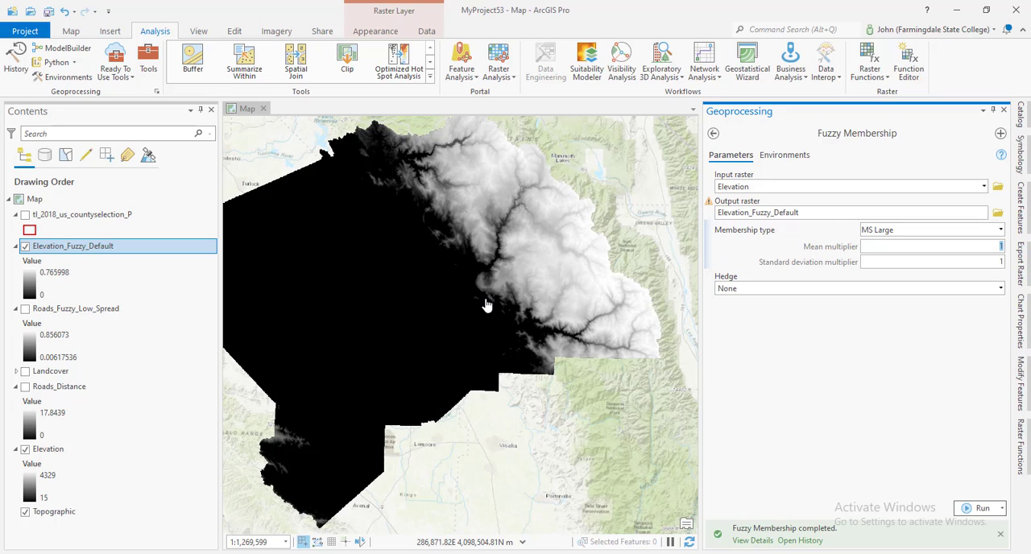
{"action": "key", "text": "BackSpace"}
{"action": "type", "text": ".5"}
{"action": "left_click", "coordinate": [989, 262]}
{"action": "type", "text": "2"}
{"action": "left_click", "coordinate": [916, 404]}
{"action": "left_click", "coordinate": [983, 510]}
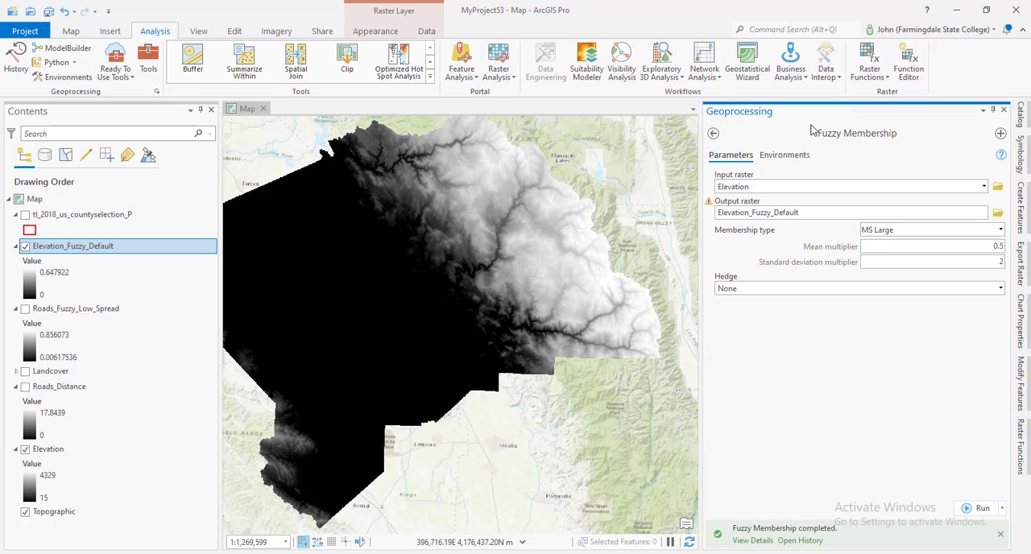
Open the Fuzzy Overlay tool and add Elevation_Fuzzy_Default and Roads_Fuzzy_Low_Spread as its input rasters
{"action": "left_click", "coordinate": [714, 134]}
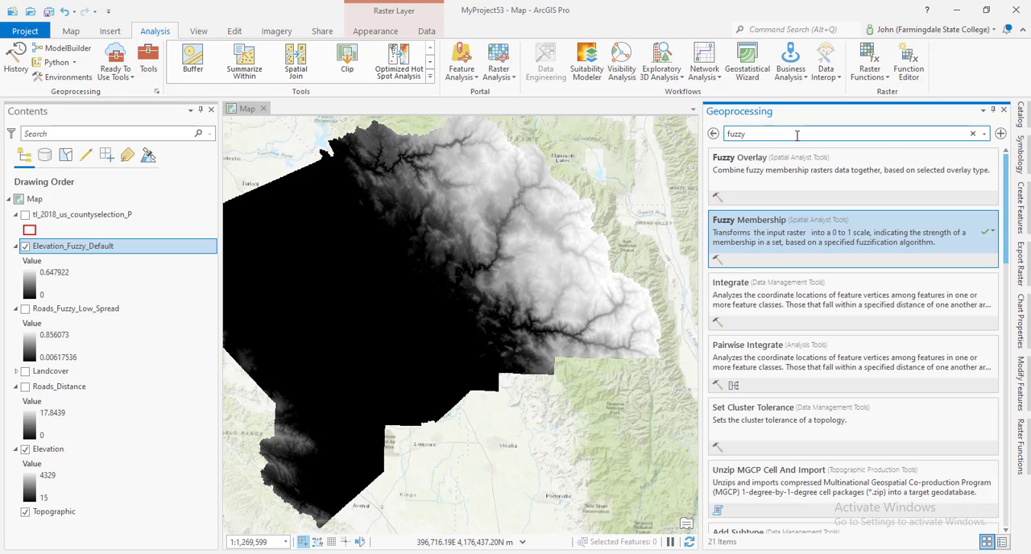
{"action": "left_click", "coordinate": [769, 188]}
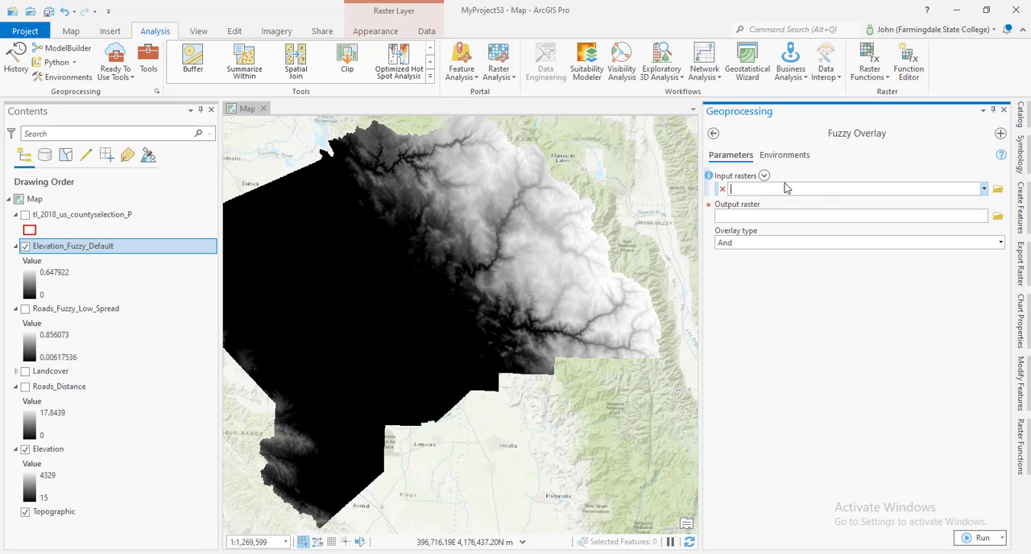
{"action": "left_click", "coordinate": [983, 189]}
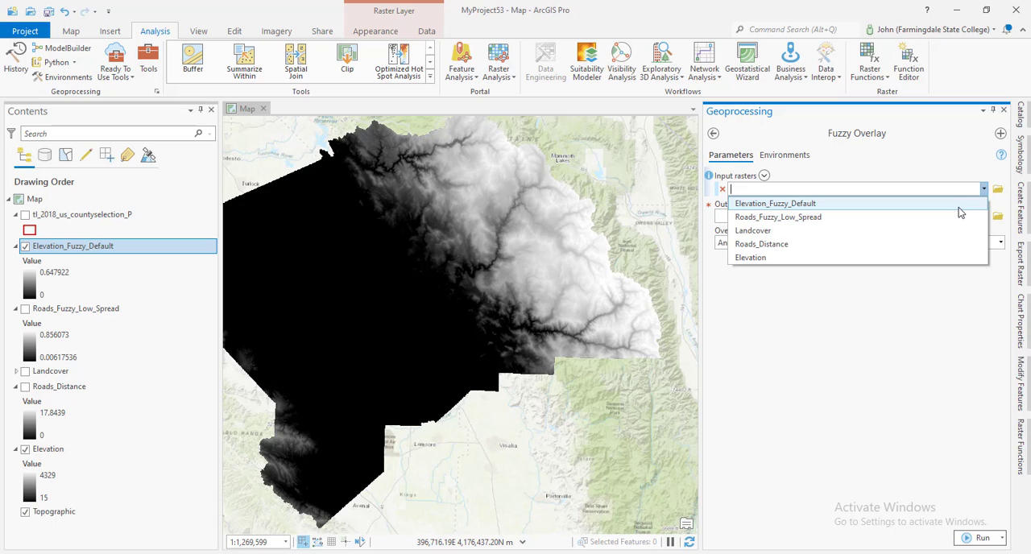
{"action": "left_click", "coordinate": [959, 206]}
{"action": "left_click", "coordinate": [984, 204]}
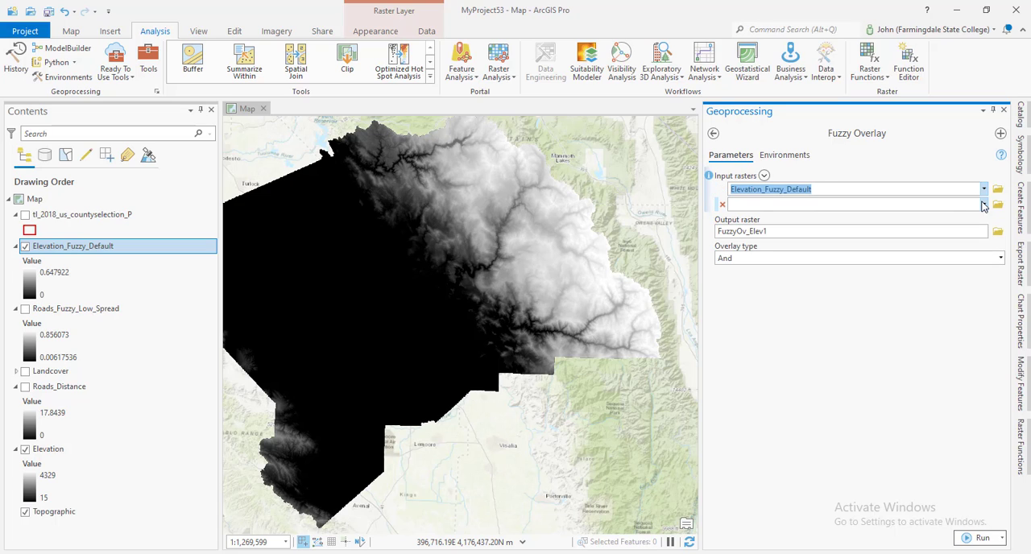
{"action": "left_click", "coordinate": [948, 232]}
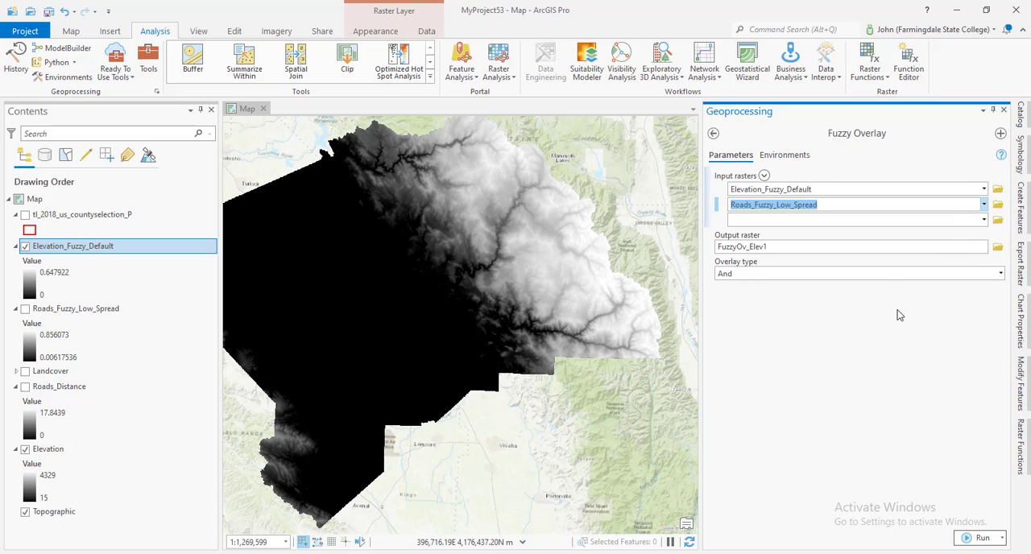
Name the Fuzzy Overlay output raster Suitability
{"action": "left_click", "coordinate": [844, 248]}
{"action": "left_click_drag", "start_coordinate": [939, 249], "coordinate": [997, 269]}
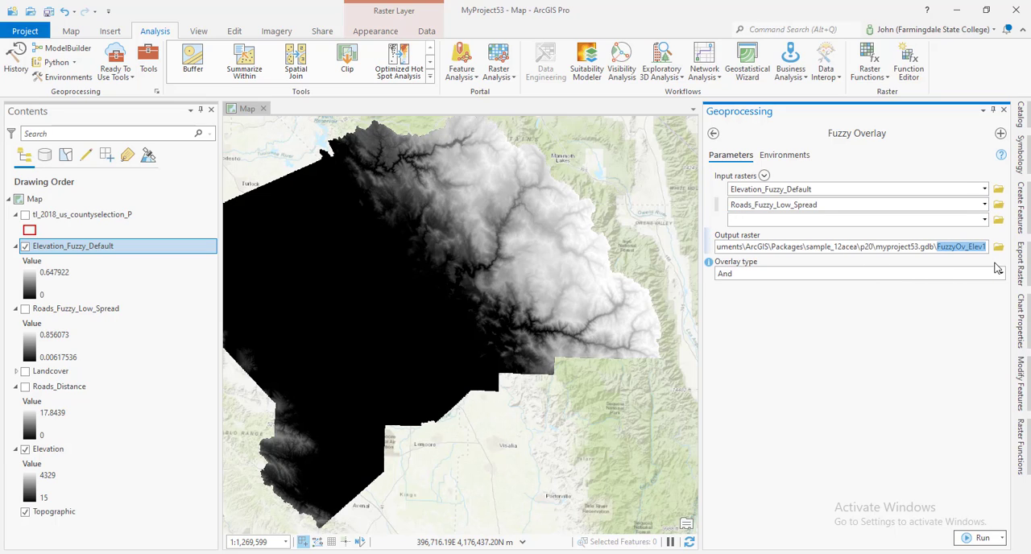
{"action": "type", "text": "Sui"}
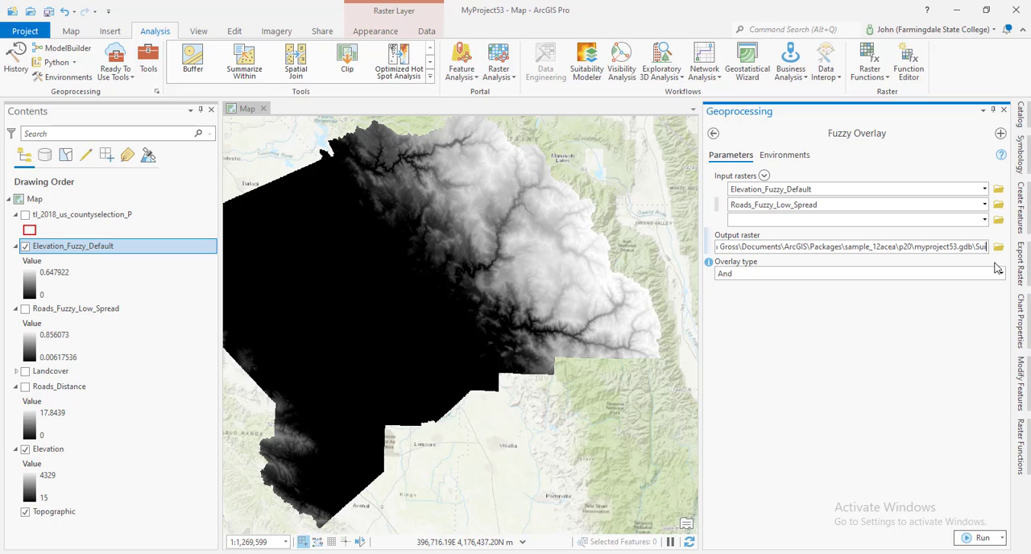
{"action": "type", "text": "tability"}
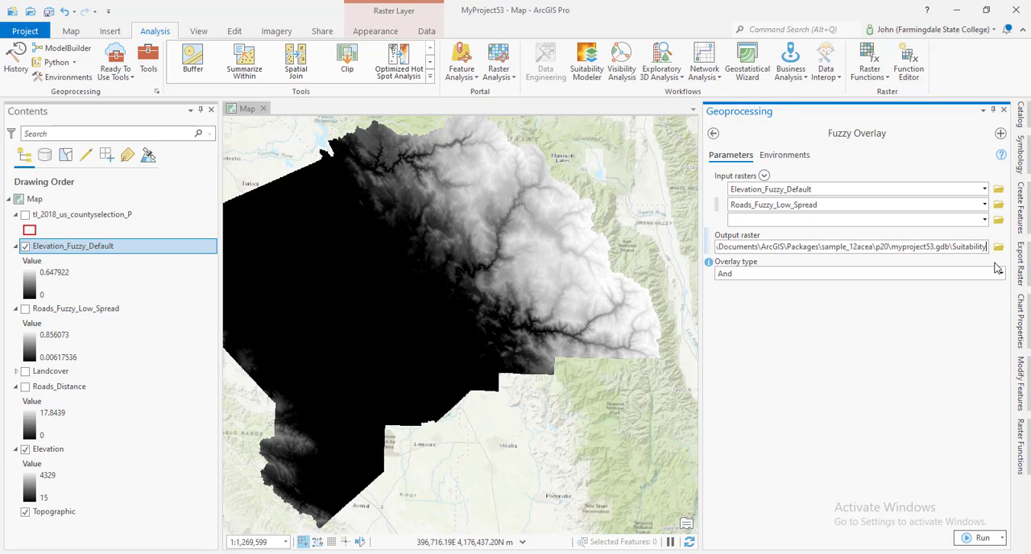
{"action": "left_click", "coordinate": [949, 332]}
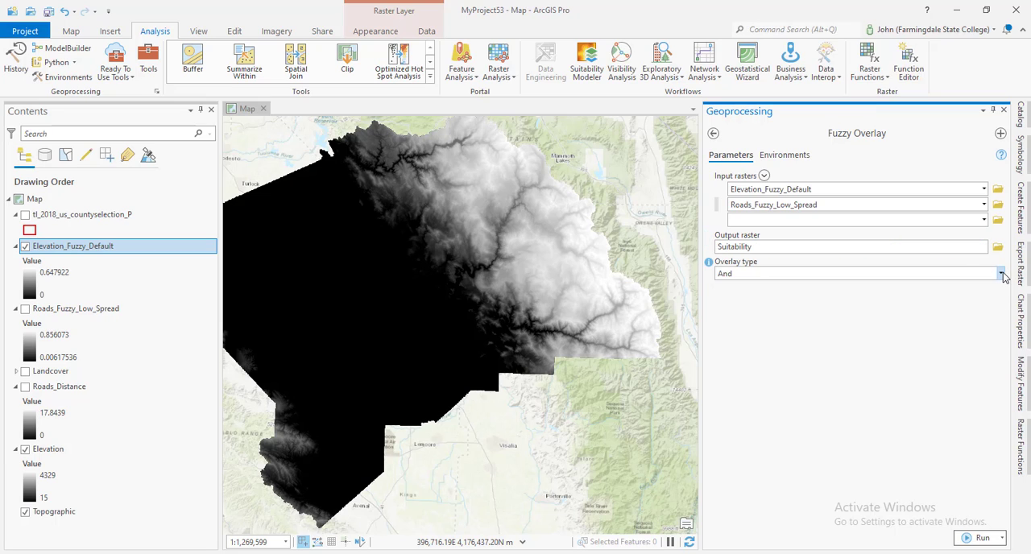
Extend the output raster name to Suitability_And and run Fuzzy Overlay with the And overlay type
{"action": "left_click", "coordinate": [1001, 274]}
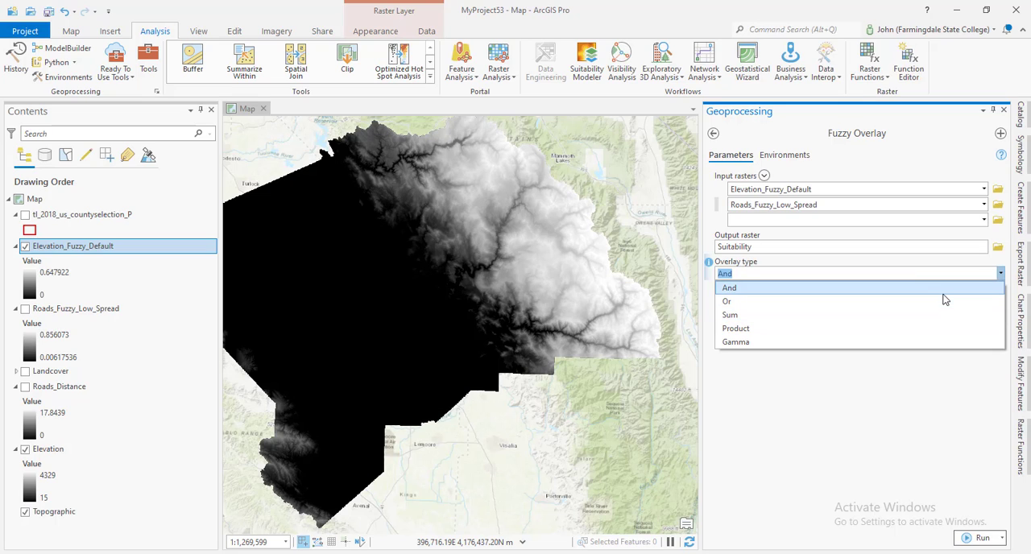
{"action": "left_click", "coordinate": [823, 248]}
{"action": "left_click", "coordinate": [815, 247]}
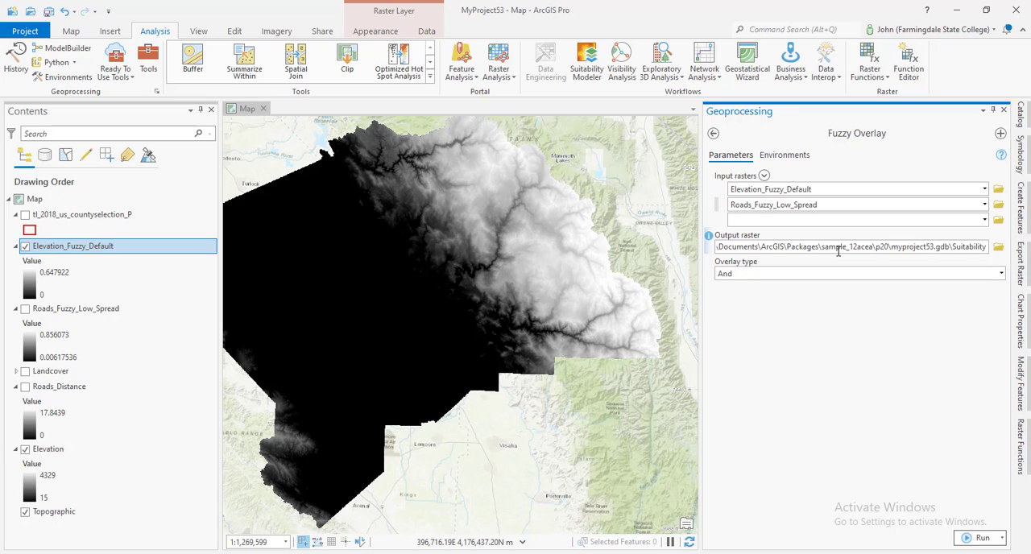
{"action": "type", "text": "_And"}
{"action": "left_click", "coordinate": [851, 267]}
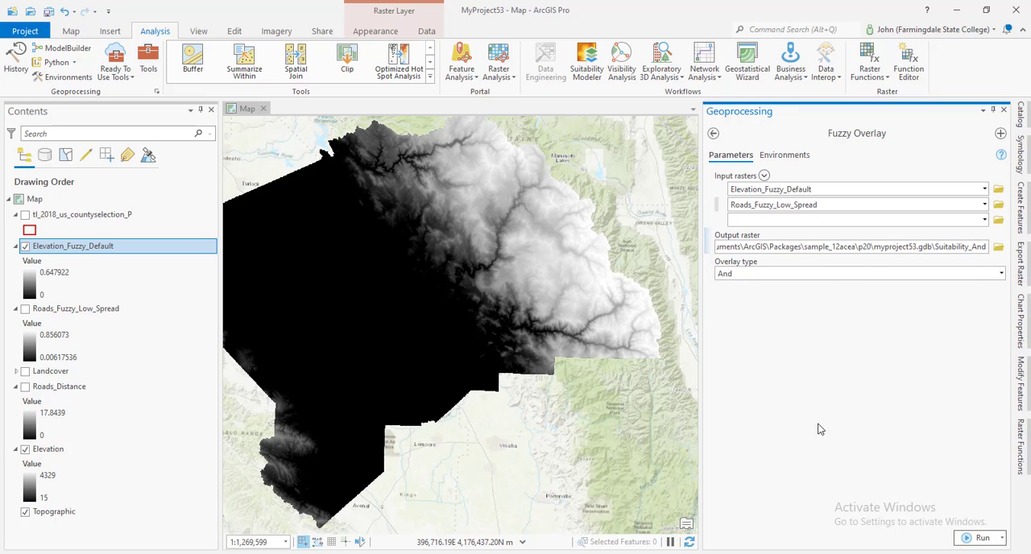
{"action": "left_click", "coordinate": [963, 539]}
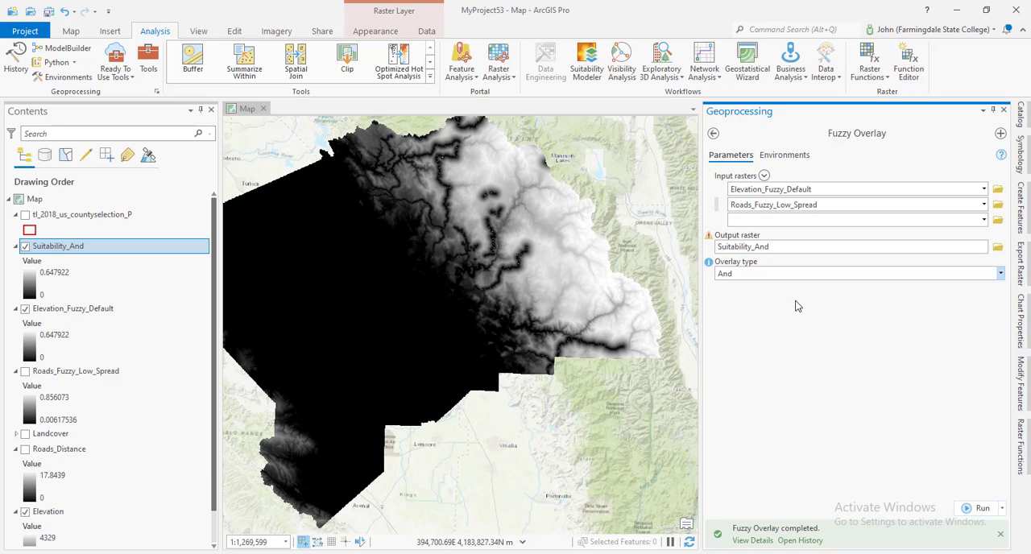
Run Fuzzy Overlay with the Or overlay type to an output named Suitability_OR, and hide that layer to compare it with Suitability_And
{"action": "left_click_drag", "start_coordinate": [807, 247], "coordinate": [997, 257]}
{"action": "type", "text": "OR"}
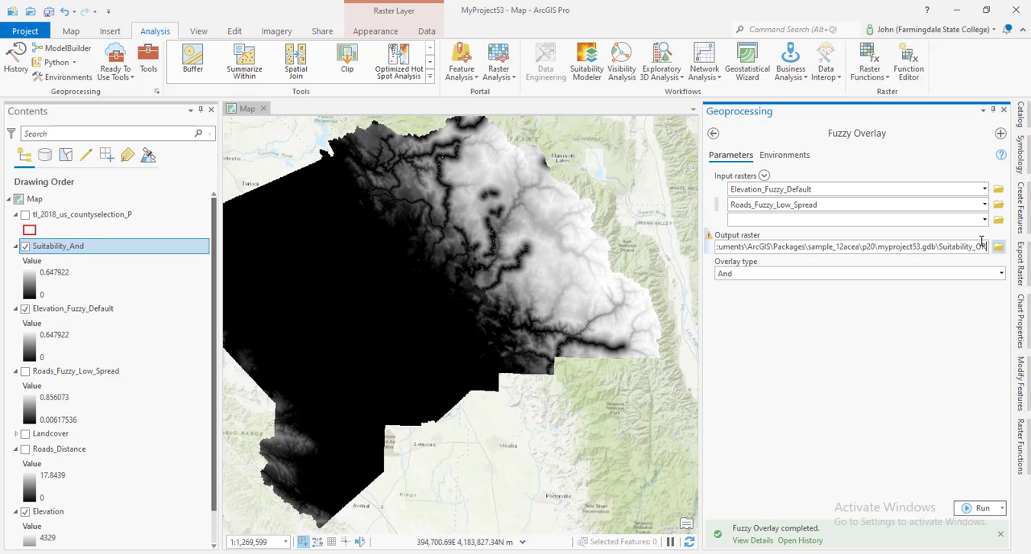
{"action": "left_click", "coordinate": [1003, 276]}
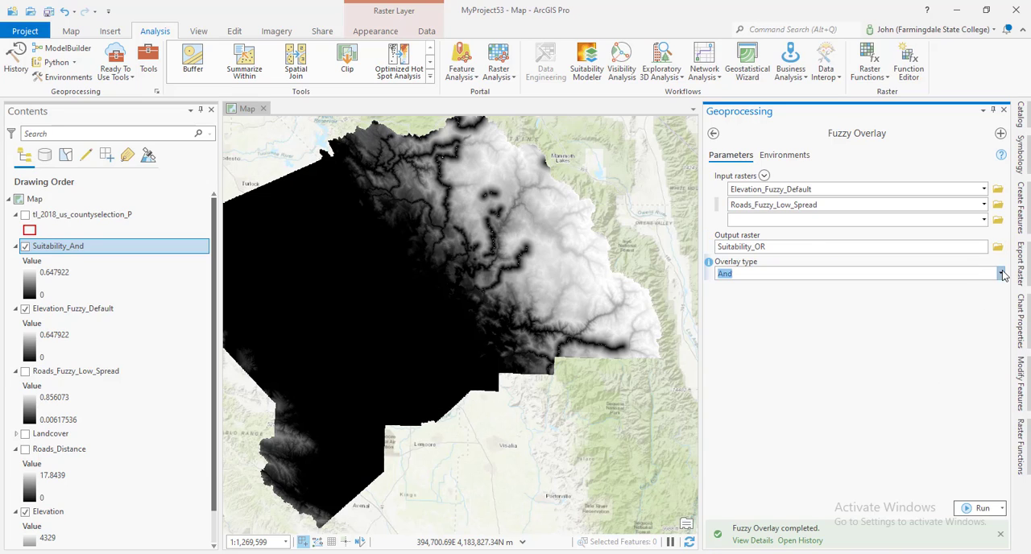
{"action": "left_click", "coordinate": [926, 302]}
{"action": "left_click", "coordinate": [978, 510]}
{"action": "mouse_move", "coordinate": [981, 517]}
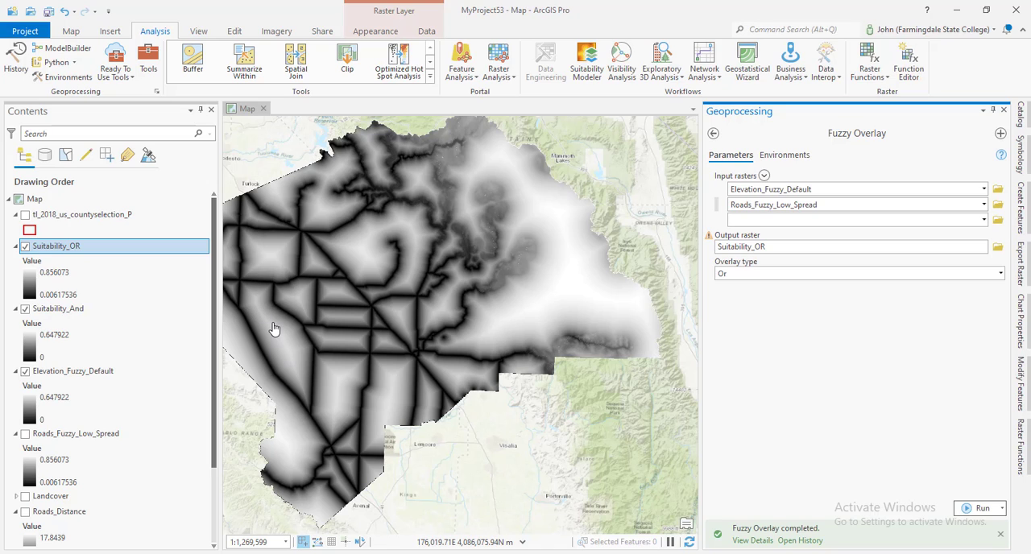
{"action": "left_click", "coordinate": [28, 248]}
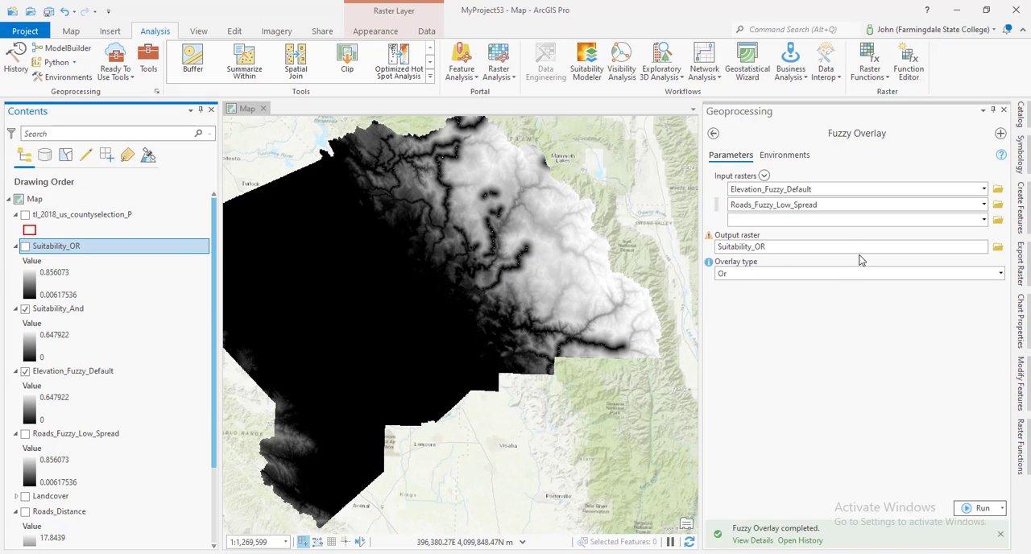
Run Fuzzy Overlay with the Product overlay type on the same inputs, naming the output raster Suitability_Product
{"action": "left_click", "coordinate": [918, 247]}
{"action": "key", "text": "BackSpace"}
{"action": "key", "text": "BackSpace"}
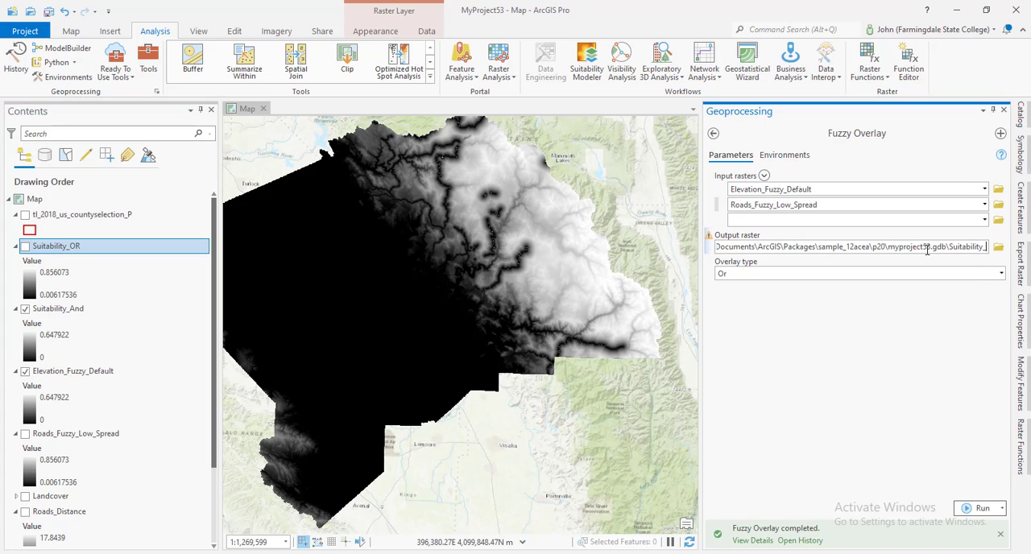
{"action": "type", "text": "Produ"}
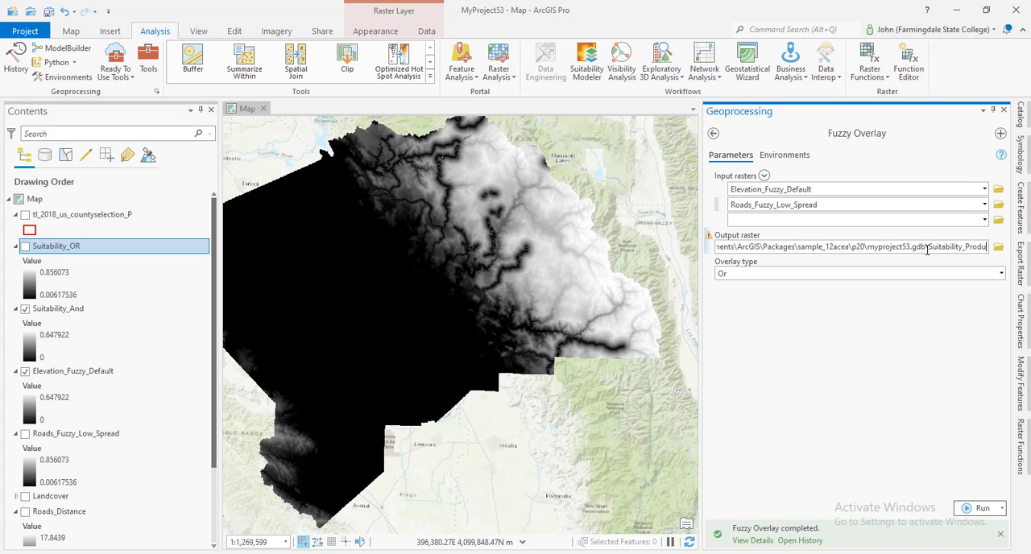
{"action": "type", "text": "ct"}
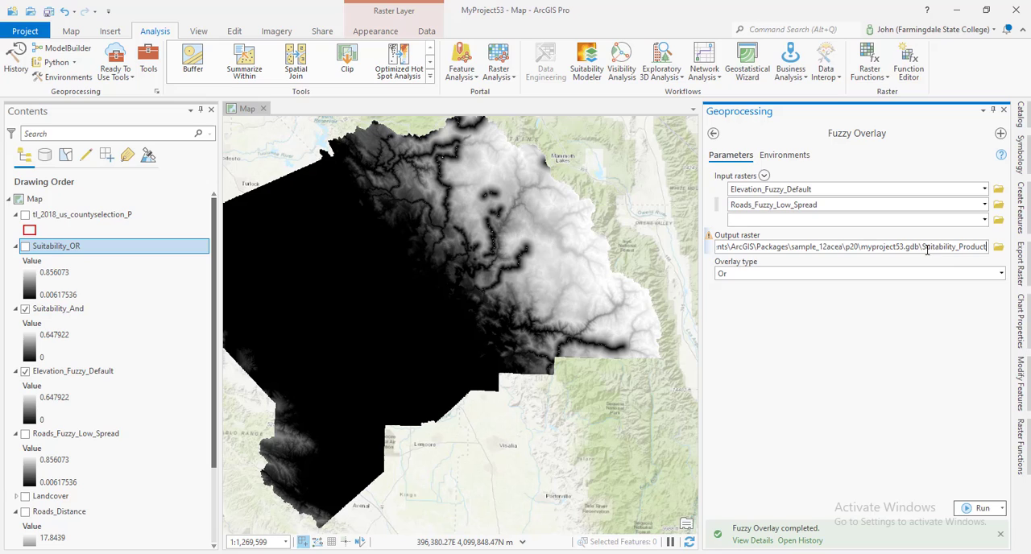
{"action": "left_click", "coordinate": [971, 284]}
{"action": "left_click", "coordinate": [999, 275]}
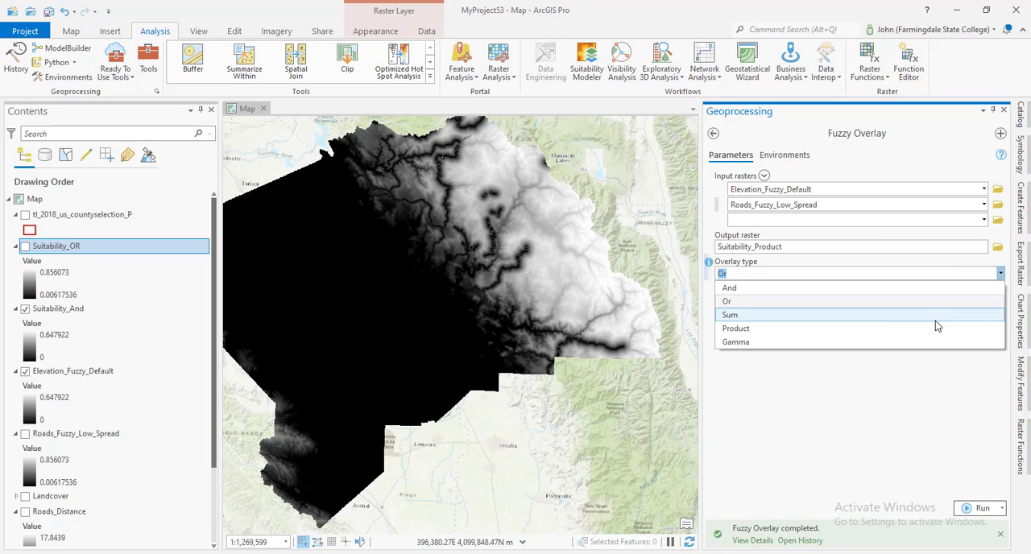
{"action": "left_click", "coordinate": [929, 331]}
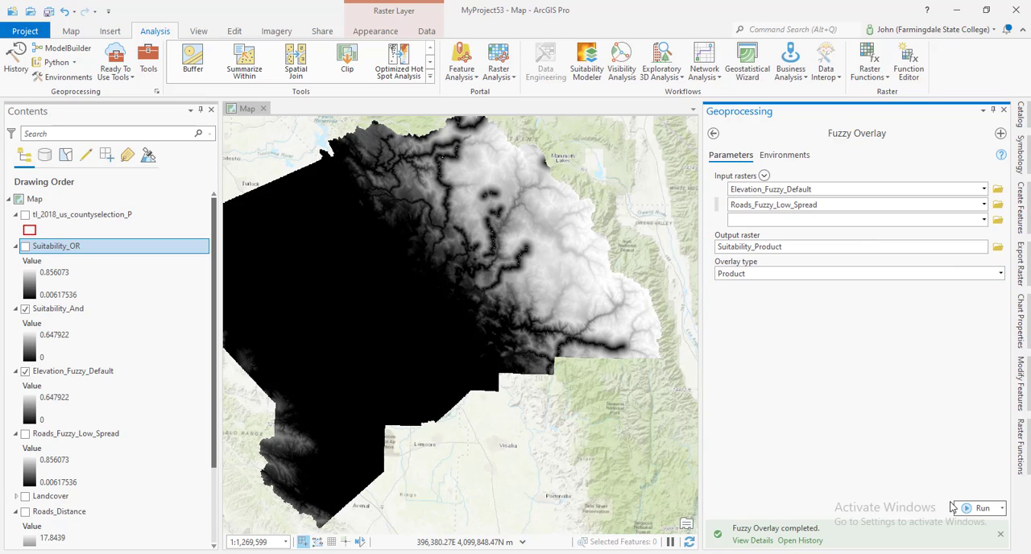
{"action": "left_click", "coordinate": [977, 509]}
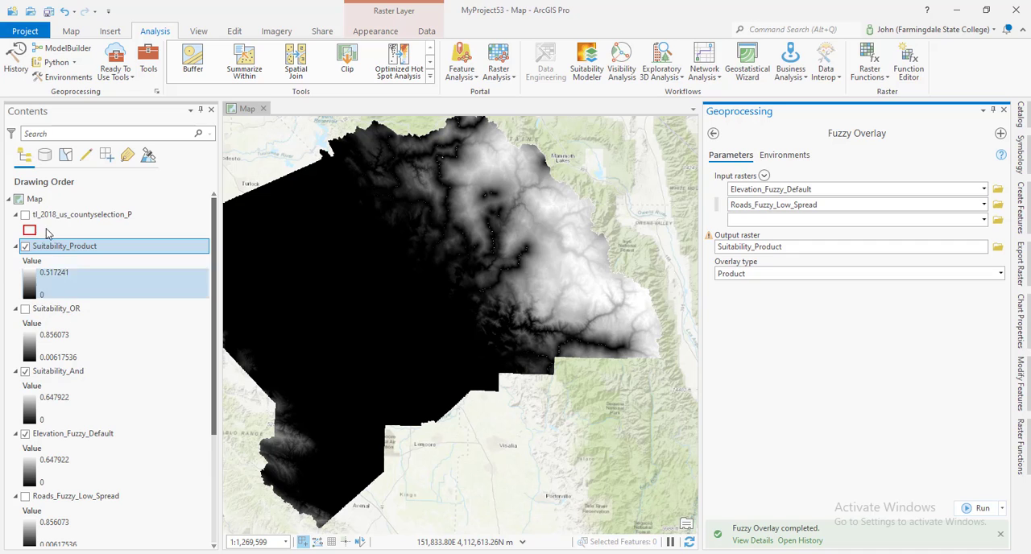
Toggle the visibility of Suitability_Product to compare it with Suitability_And, leaving it shown
{"action": "left_click", "coordinate": [24, 246]}
{"action": "left_click", "coordinate": [24, 247]}
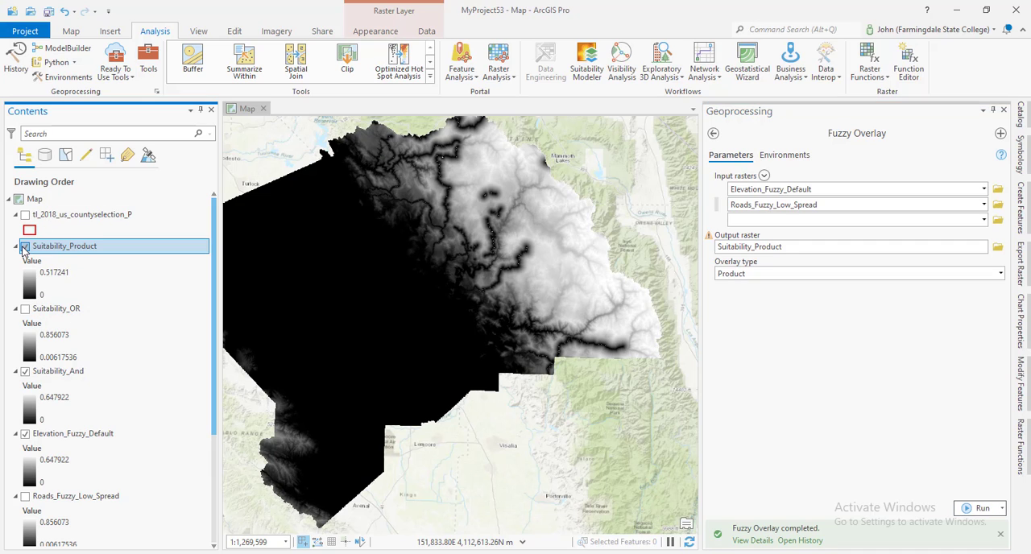
{"action": "left_click", "coordinate": [24, 247]}
{"action": "left_click", "coordinate": [24, 247]}
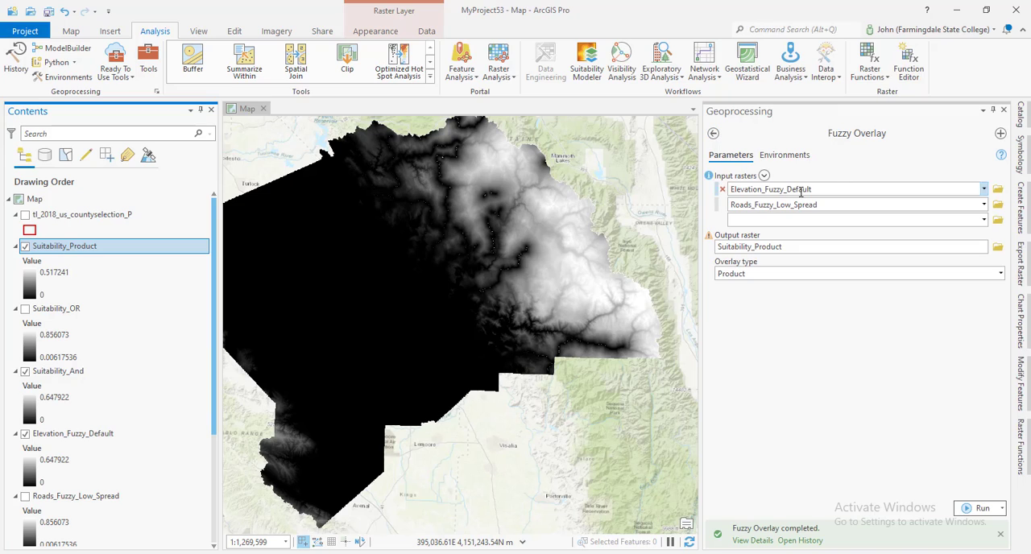
Run Fuzzy Overlay with the Sum overlay type on the same inputs, naming the output raster Suitability_Sum
{"action": "left_click", "coordinate": [873, 245]}
{"action": "key", "text": "BackSpace"}
{"action": "key", "text": "BackSpace"}
{"action": "key", "text": "BackSpace"}
{"action": "key", "text": "BackSpace"}
{"action": "key", "text": "BackSpace"}
{"action": "key", "text": "BackSpace"}
{"action": "key", "text": "BackSpace"}
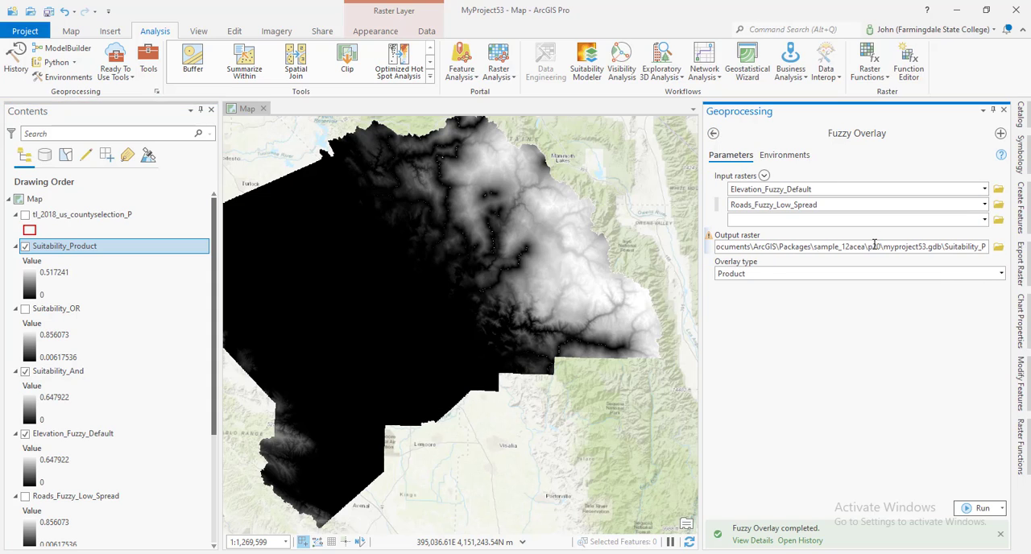
{"action": "type", "text": "Sum"}
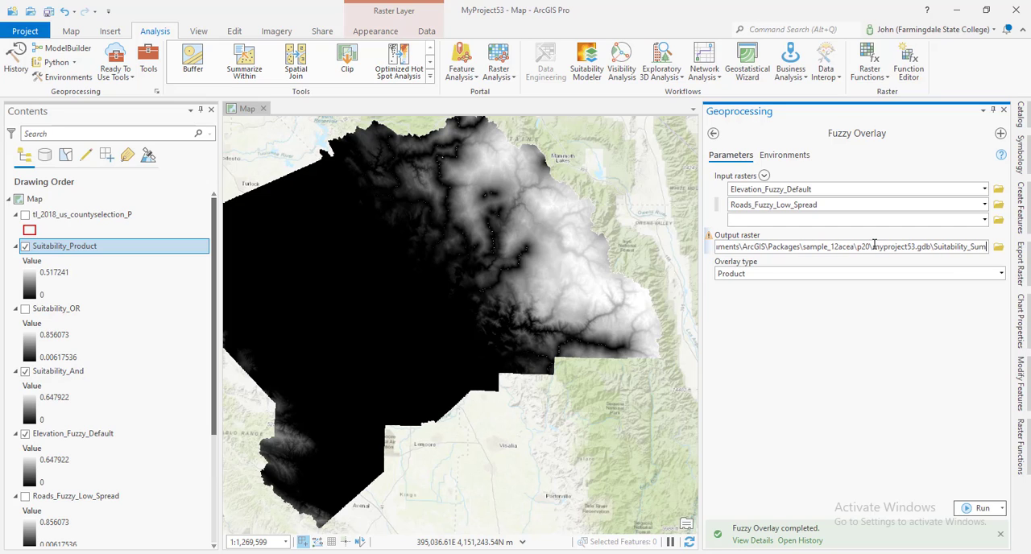
{"action": "left_click", "coordinate": [886, 351]}
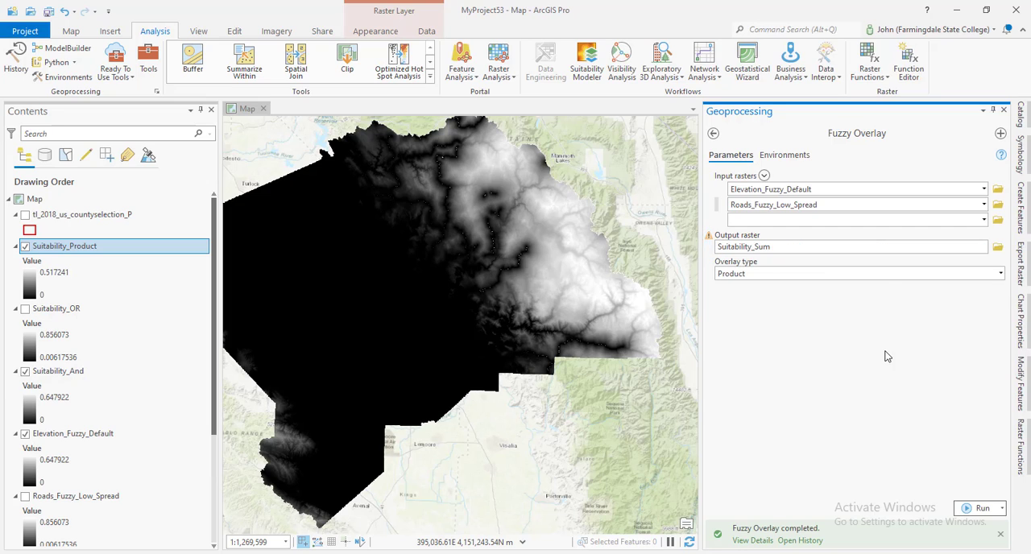
{"action": "left_click", "coordinate": [1002, 277]}
{"action": "left_click", "coordinate": [1002, 277]}
{"action": "left_click", "coordinate": [983, 319]}
{"action": "left_click", "coordinate": [982, 510]}
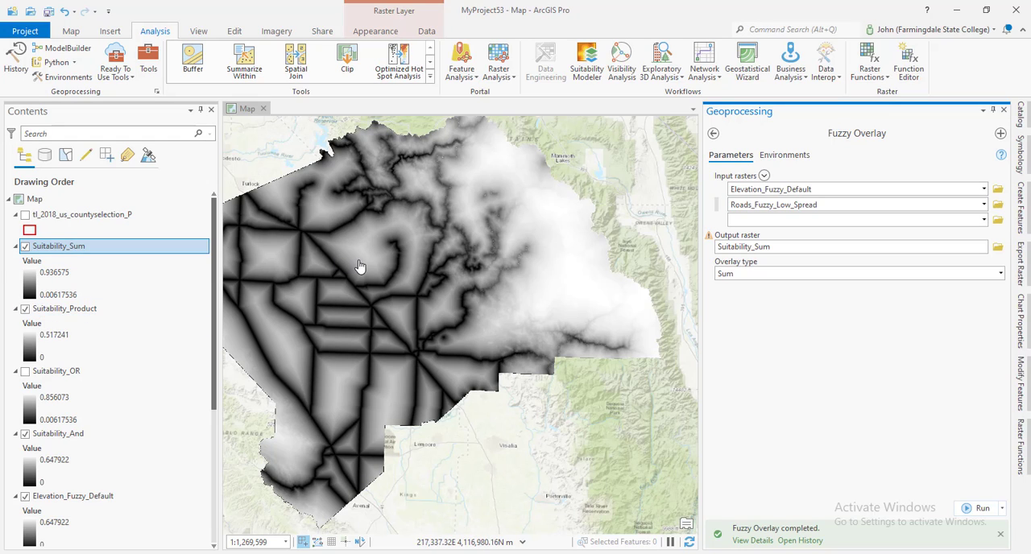
Hide the Suitability_Product and Suitability_And layers and show Suitability_OR beneath Suitability_Sum
{"action": "left_click", "coordinate": [25, 308]}
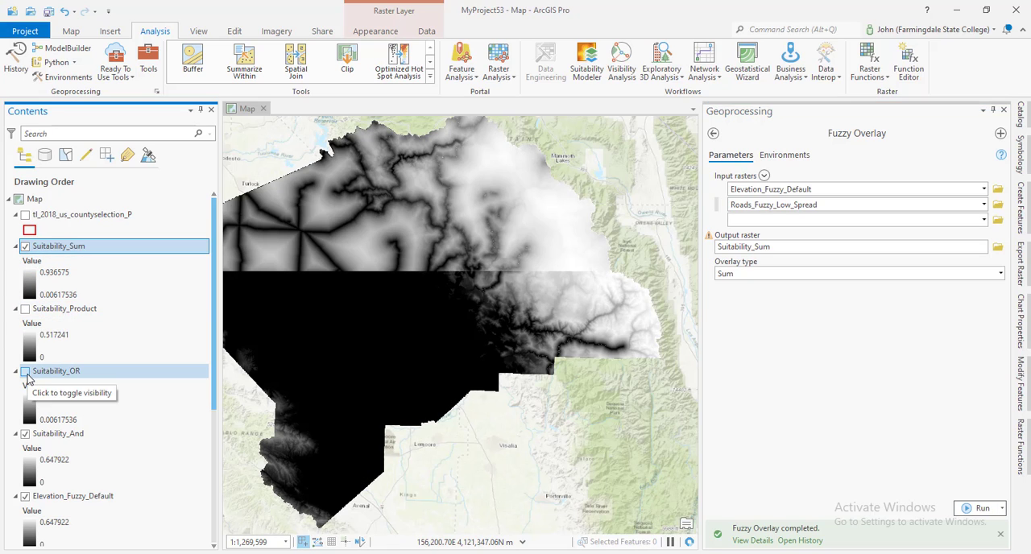
{"action": "left_click", "coordinate": [25, 371]}
{"action": "left_click", "coordinate": [25, 433]}
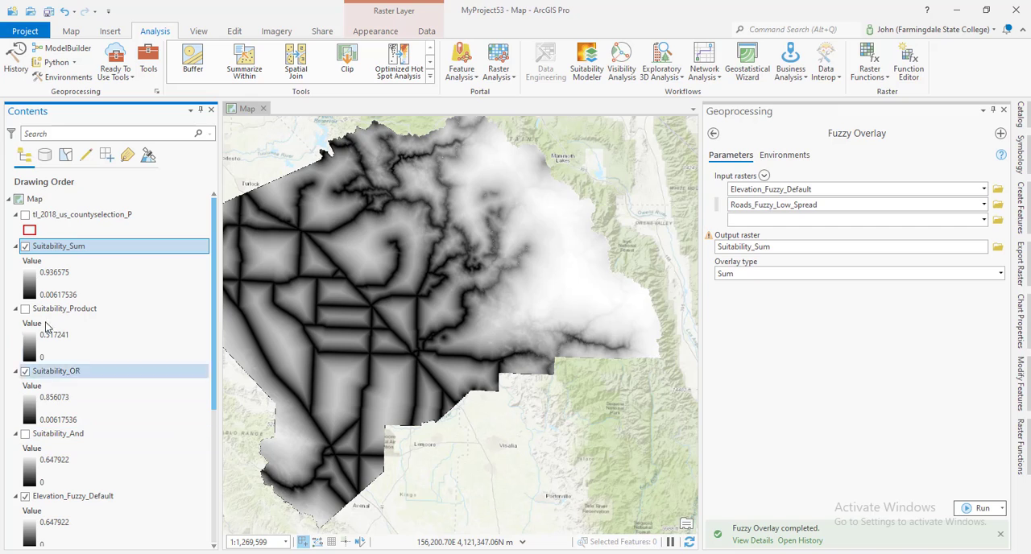
Toggle the visibility of Suitability_Sum to compare it with Suitability_OR, leaving it shown
{"action": "left_click", "coordinate": [25, 246]}
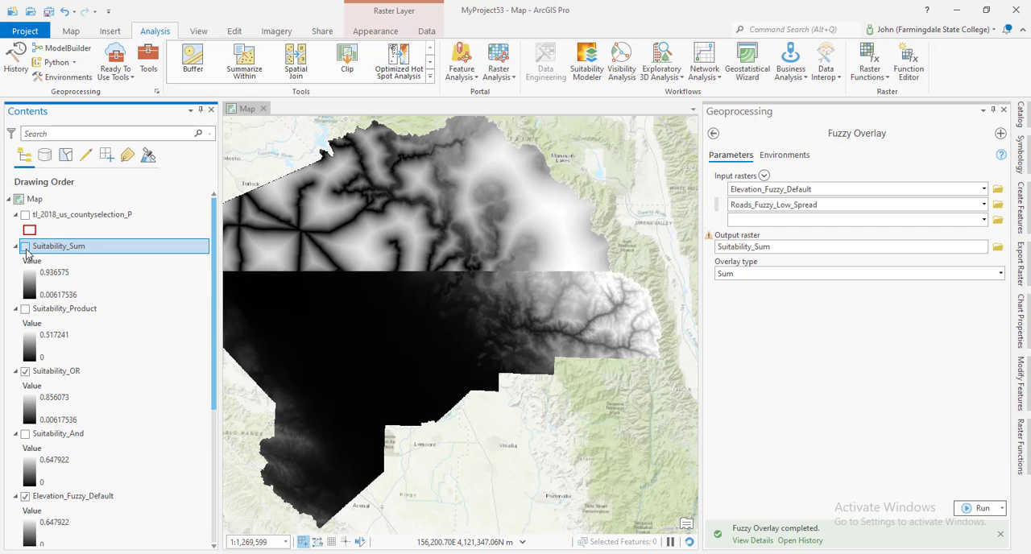
{"action": "left_click", "coordinate": [25, 246]}
{"action": "left_click", "coordinate": [25, 247]}
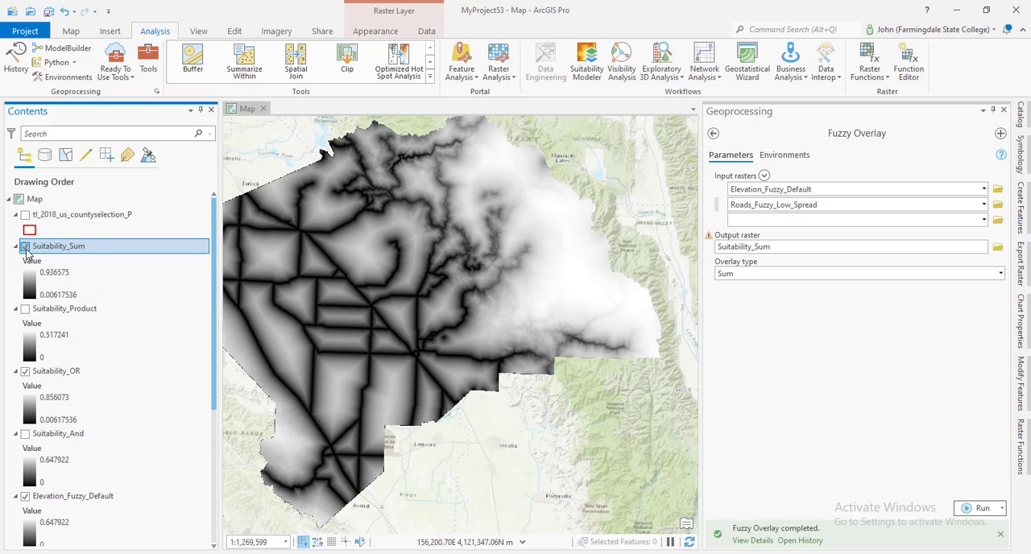
{"action": "left_click", "coordinate": [25, 246]}
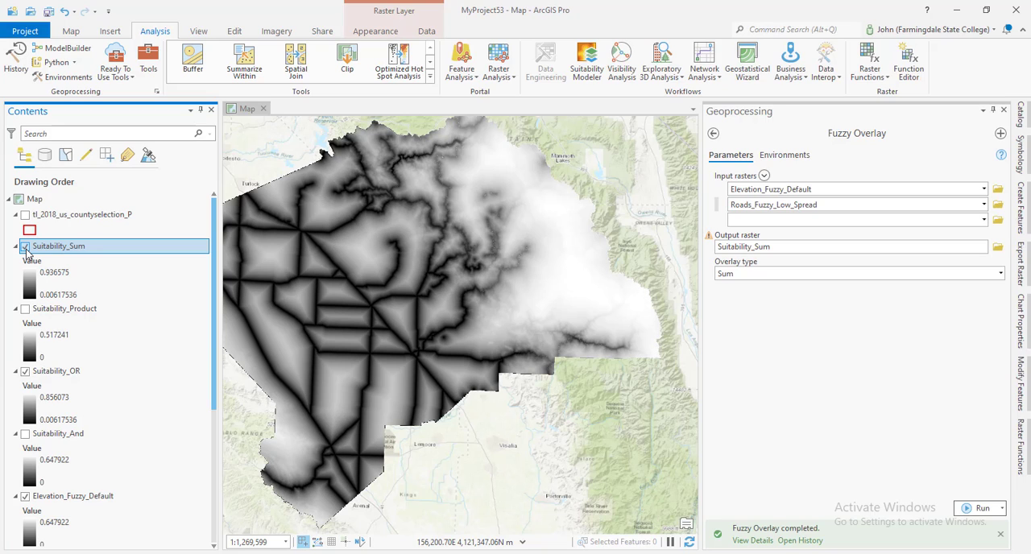